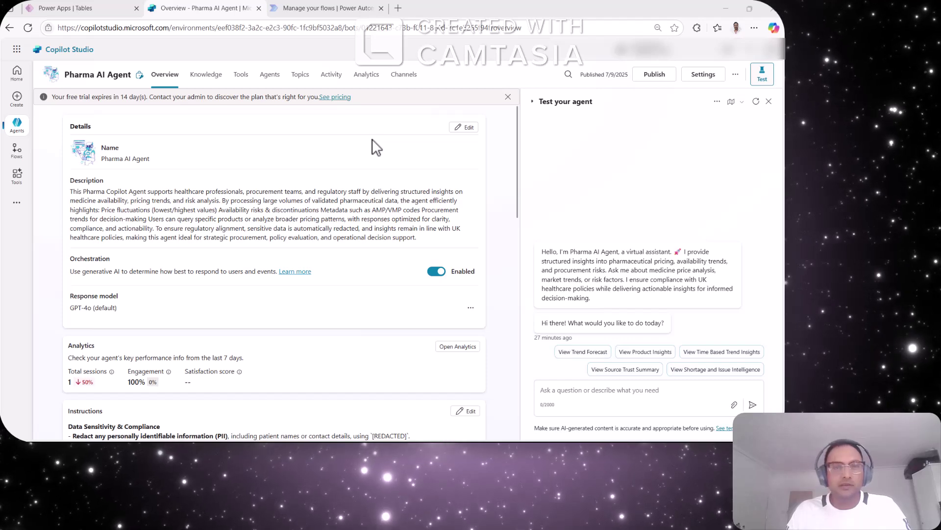
Switch to the AI powered Pharma Agent document in Word.
key(alt+Tab)
key(alt+Tab)
key(alt+Tab)
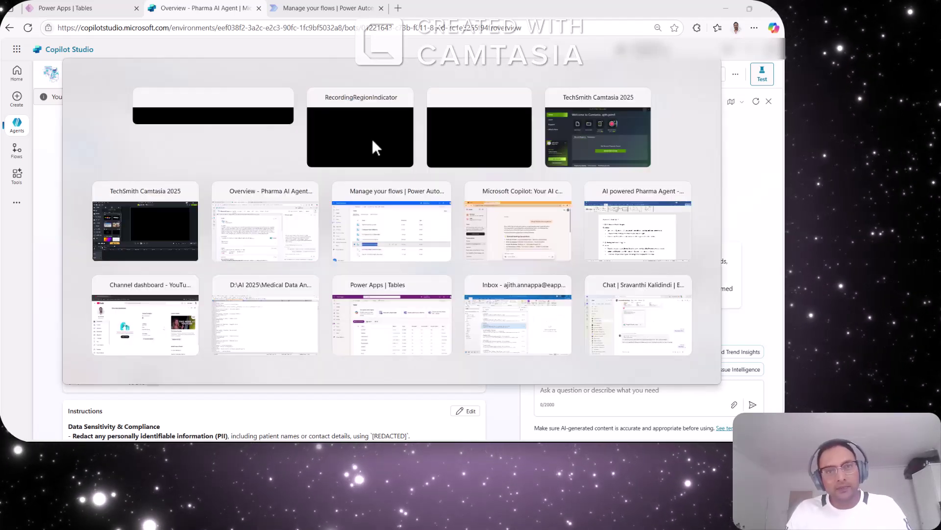
key(alt+Tab)
key(alt+Tab)
key(alt+Tab)
key(alt+Tab)
key(alt+Tab)
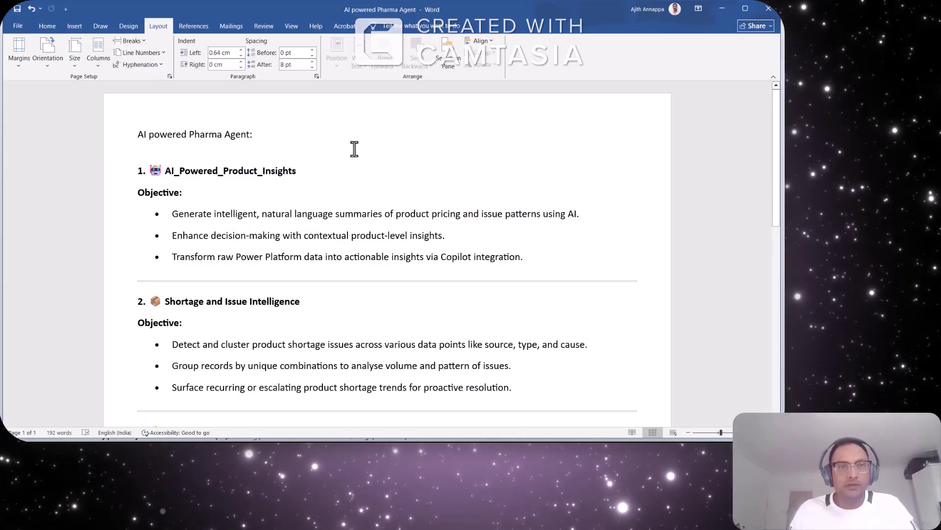
Review the objectives of all five Pharma Agent features, from AI_Powered_Product_Insights to AI_Powered_Trend_Forecasting.
scroll(351, 164, down, 1)
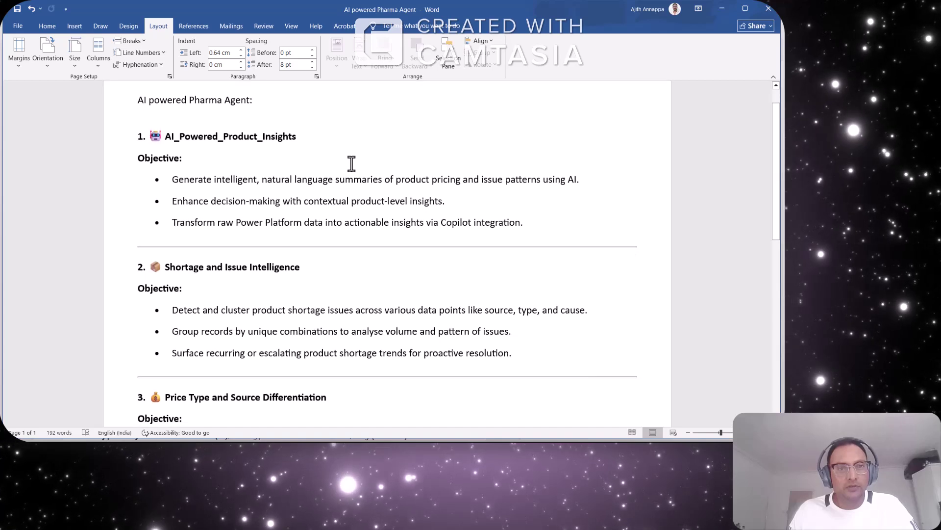
scroll(352, 163, up, 1)
scroll(352, 164, down, 10)
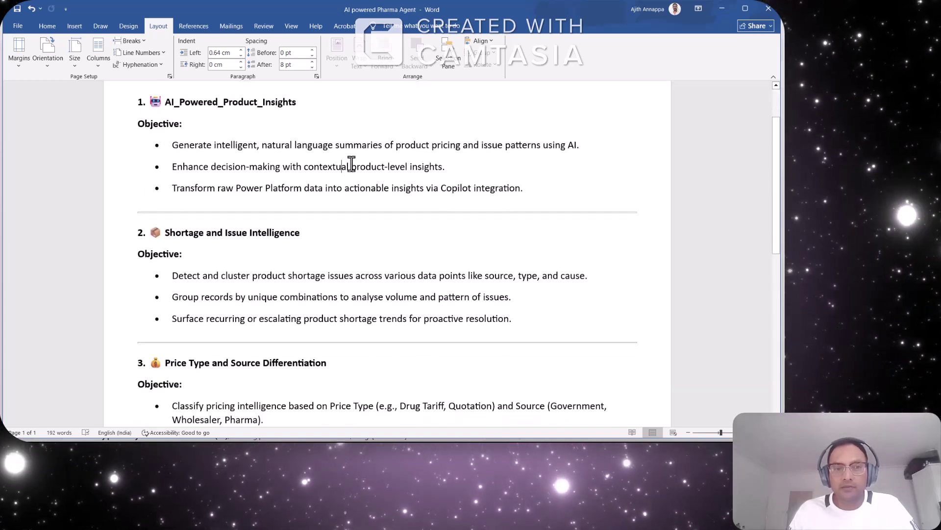
scroll(351, 164, down, 4)
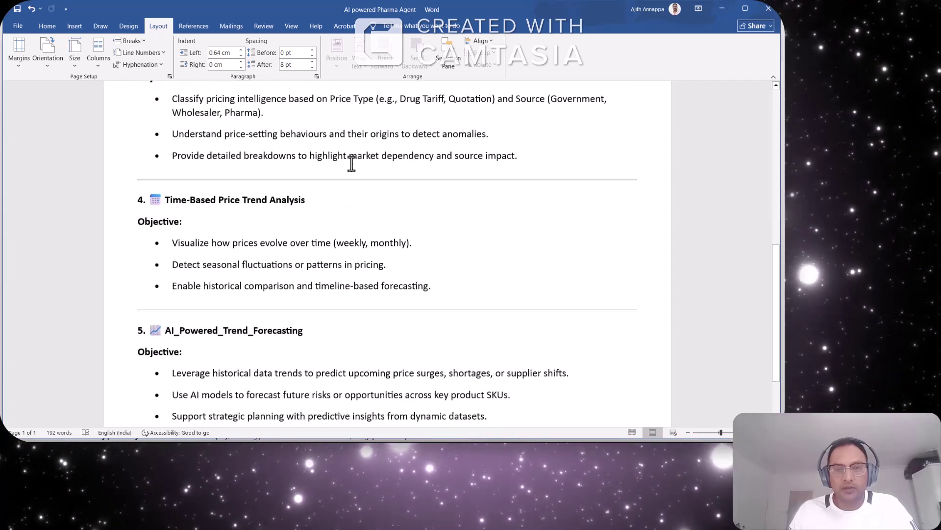
scroll(352, 164, up, 13)
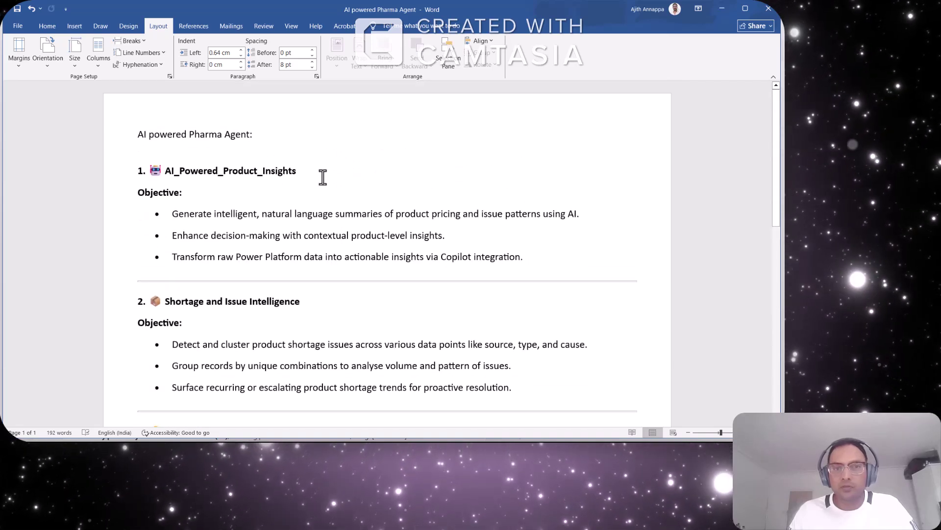
scroll(322, 177, down, 2)
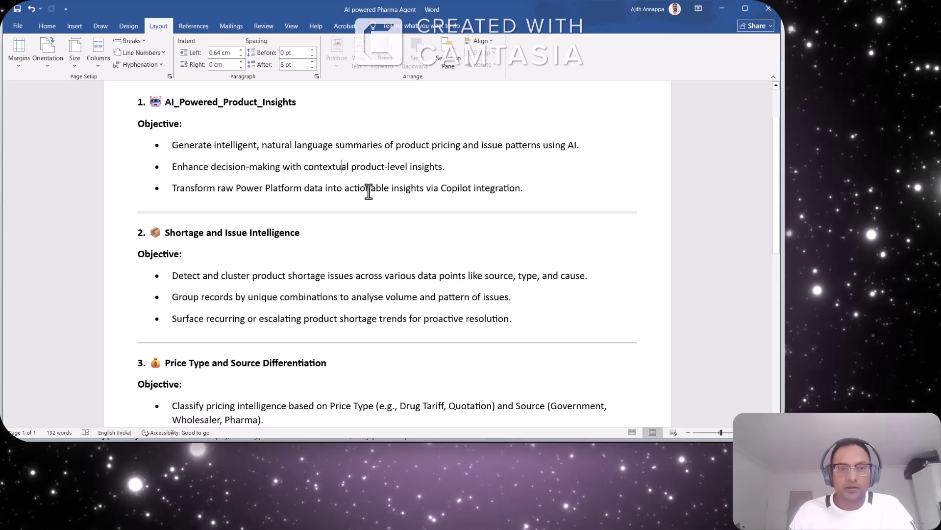
scroll(368, 192, down, 2)
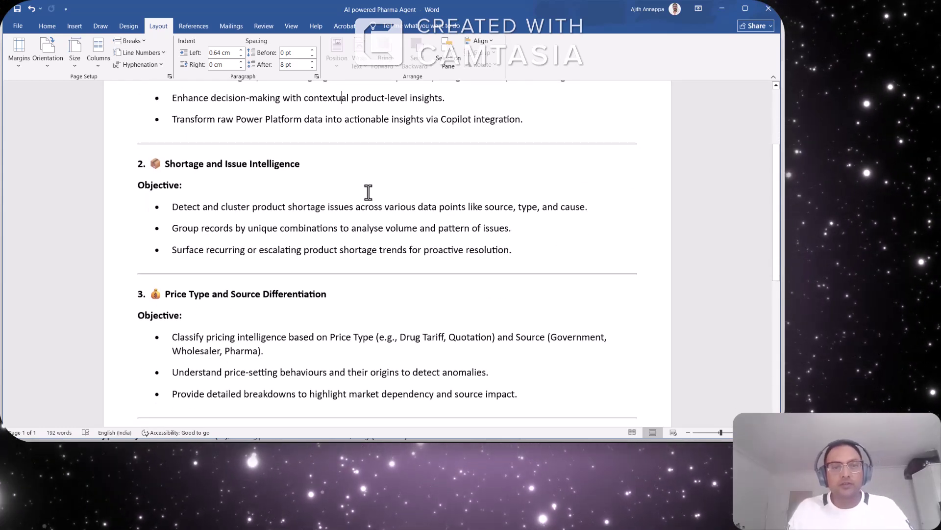
scroll(368, 192, down, 5)
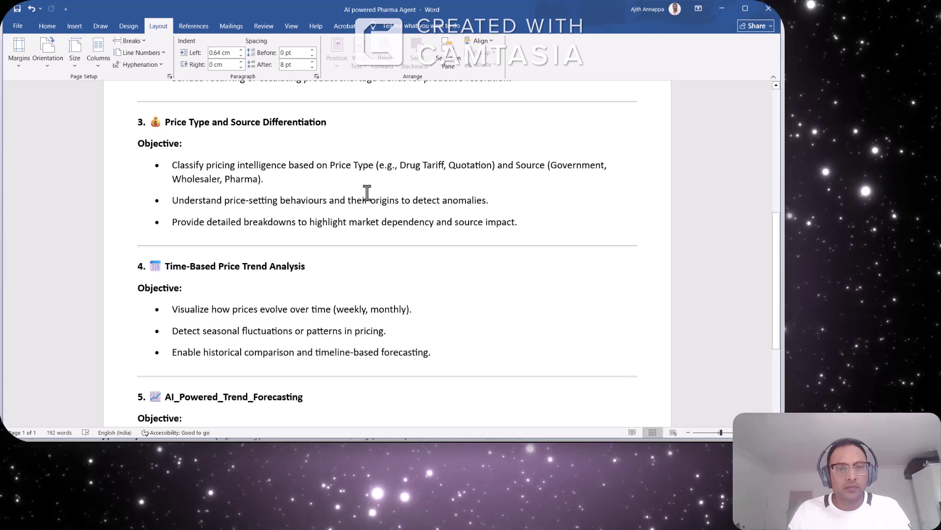
scroll(367, 192, down, 4)
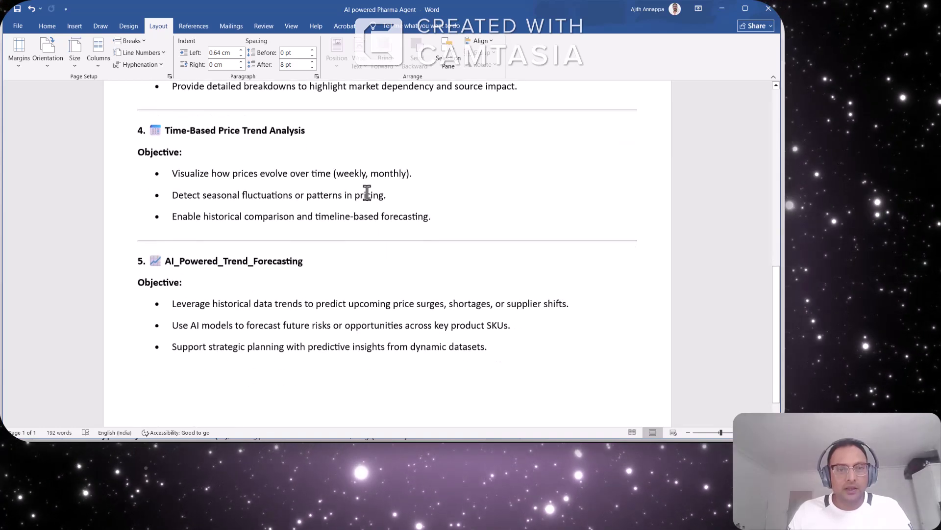
scroll(368, 191, up, 13)
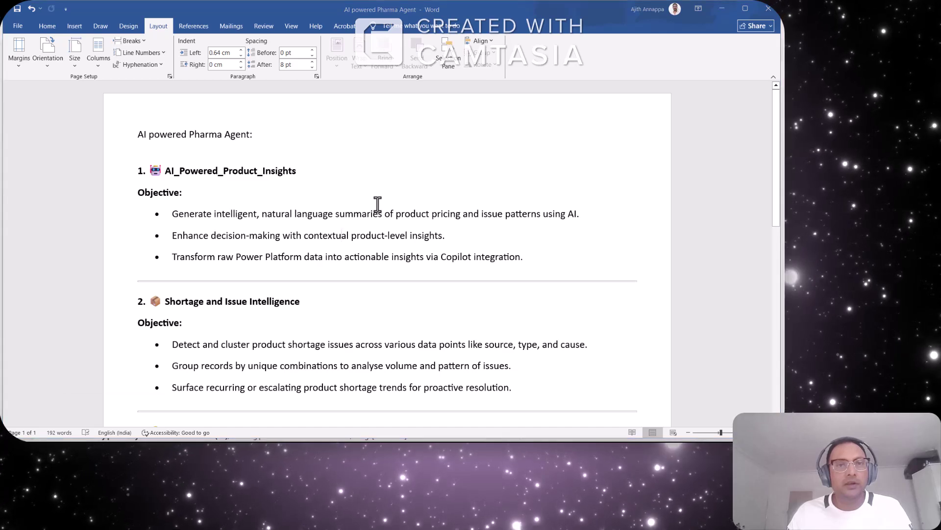
Switch back to the Pharma AI Agent overview in Copilot Studio.
key(alt+Tab)
key(alt+Tab)
key(alt+Tab)
key(alt+Tab)
key(alt+Tab)
key(alt+Tab)
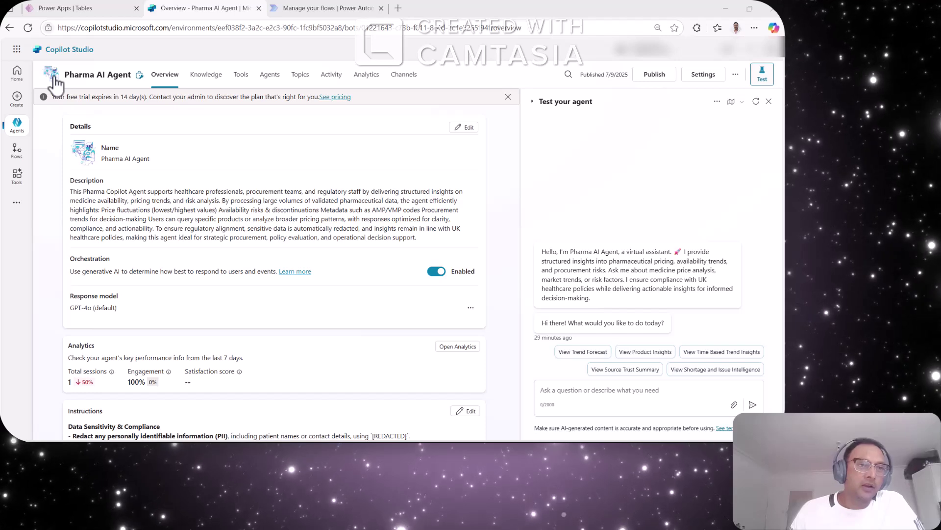
click(140, 75)
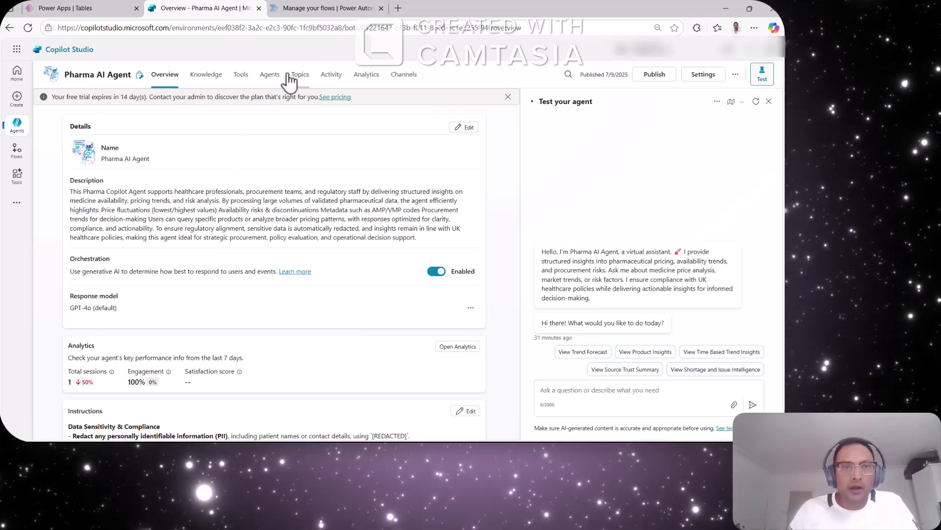
Look through the Pharma AI Agent's connected agents, knowledge sources, tools, topics and activity.
click(270, 76)
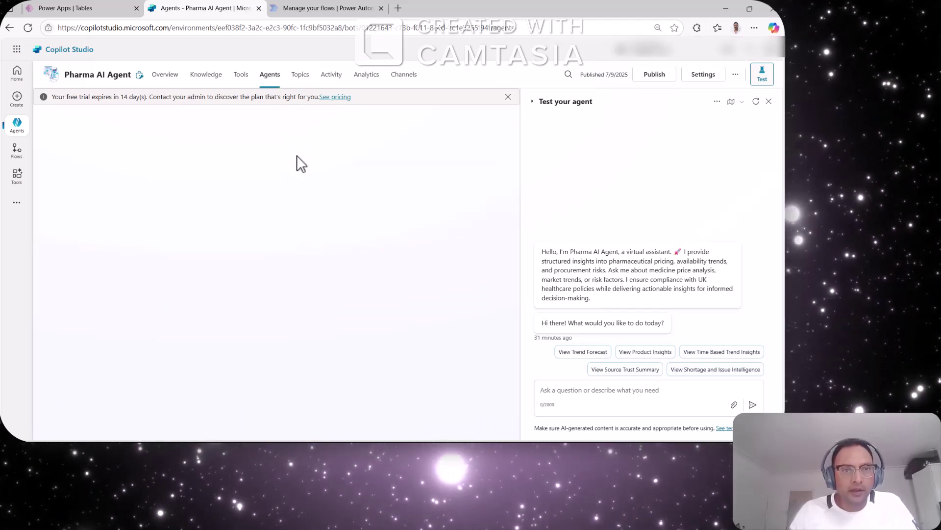
click(205, 76)
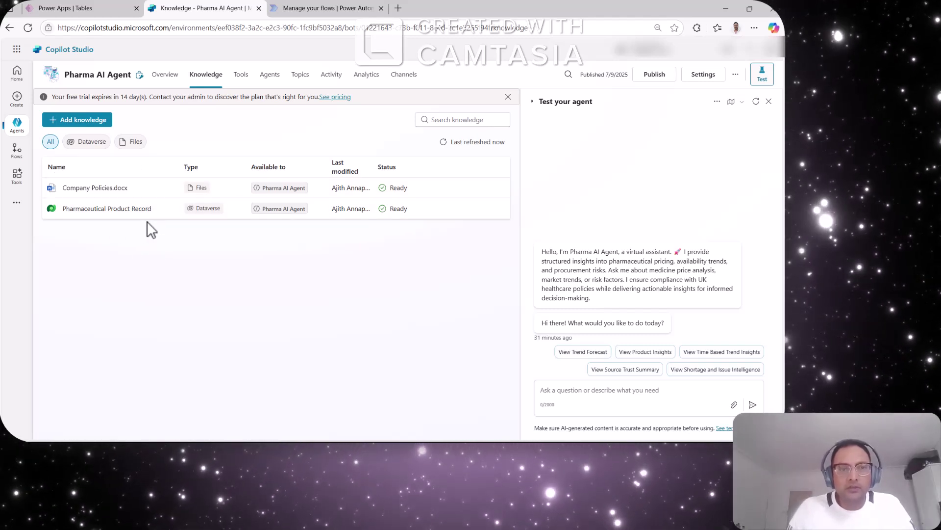
click(238, 76)
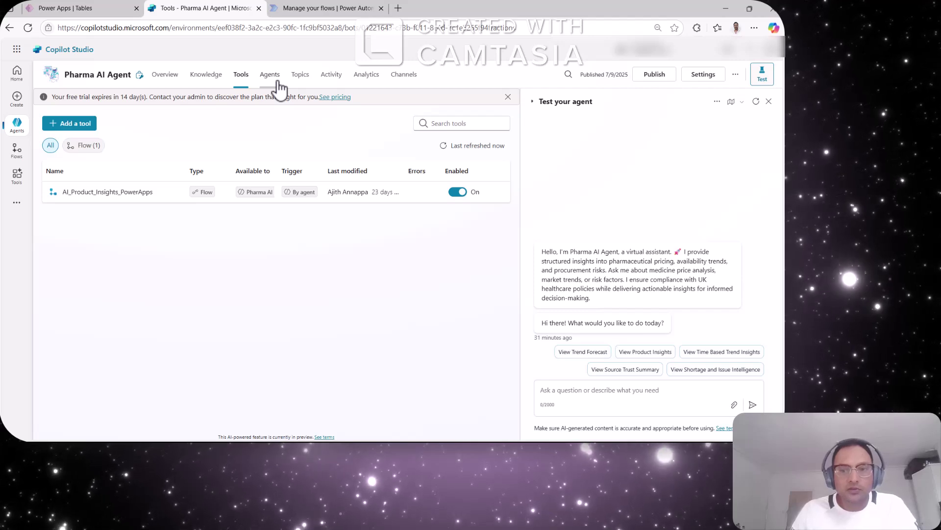
click(300, 75)
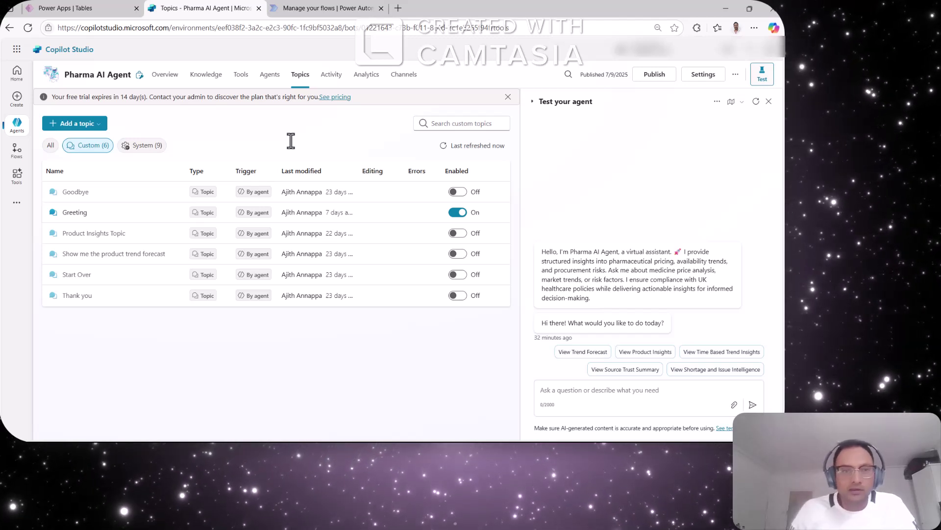
click(344, 76)
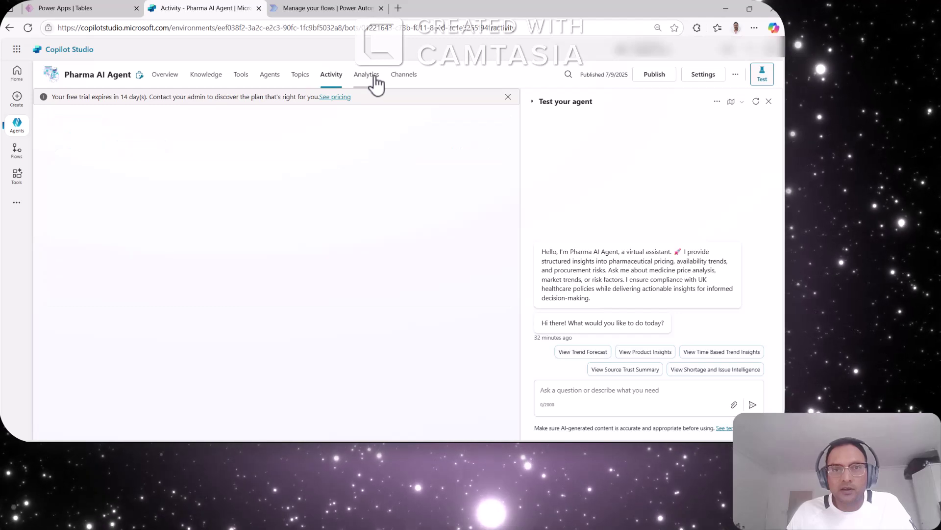
Examine the agent's analytics, including the overview figures and the outcomes and engagement chart.
click(375, 78)
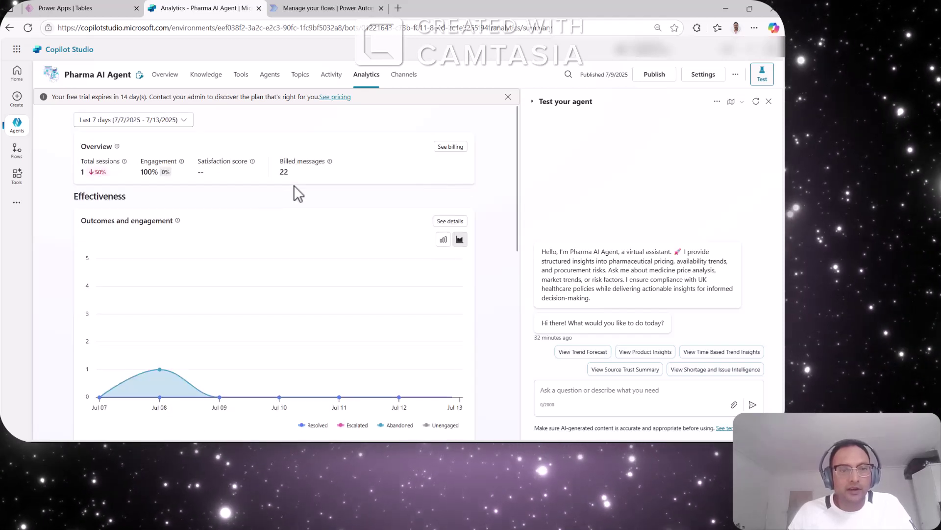
scroll(297, 195, down, 1)
scroll(296, 195, down, 1)
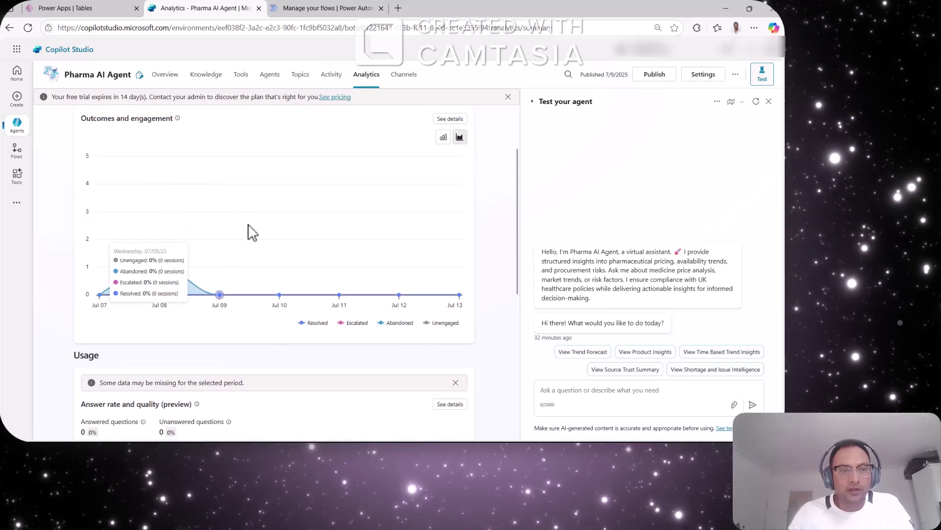
scroll(307, 184, up, 2)
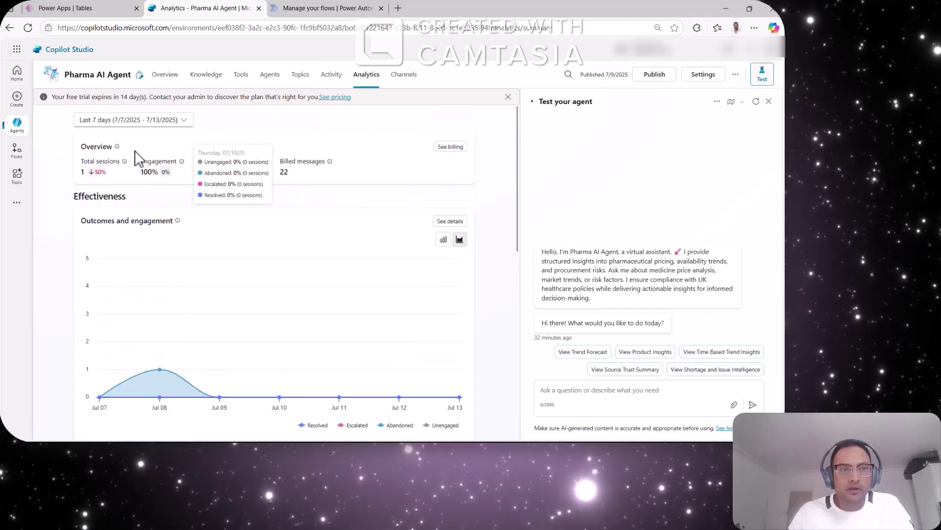
Review the channels and customer engagement hubs available for publishing the agent.
click(404, 75)
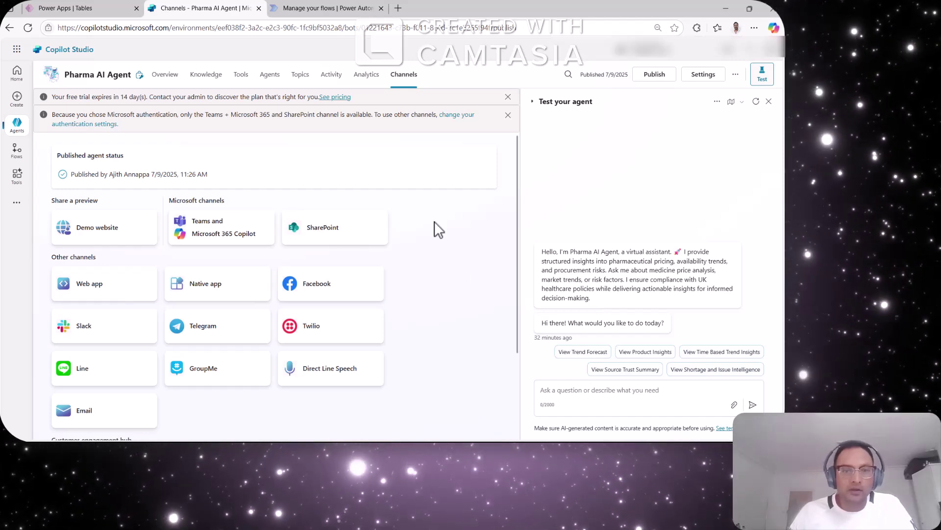
scroll(437, 229, down, 3)
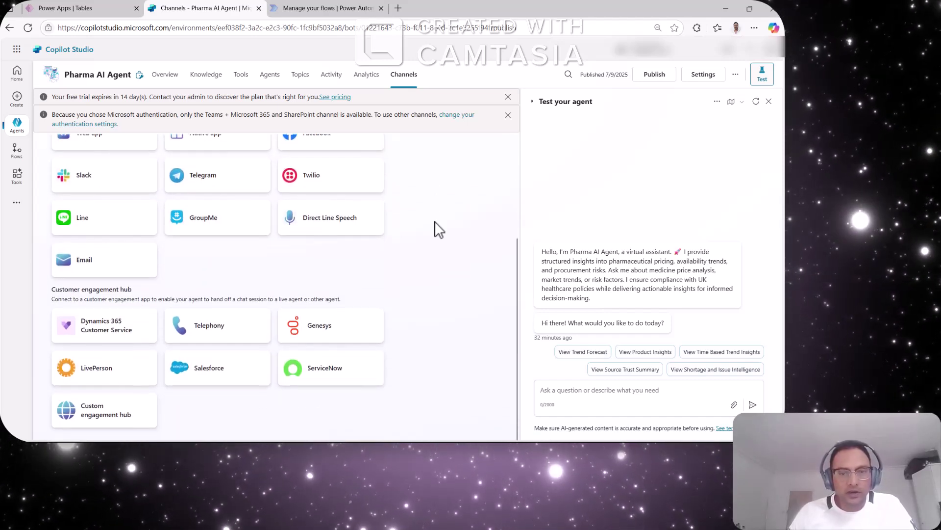
scroll(438, 229, up, 3)
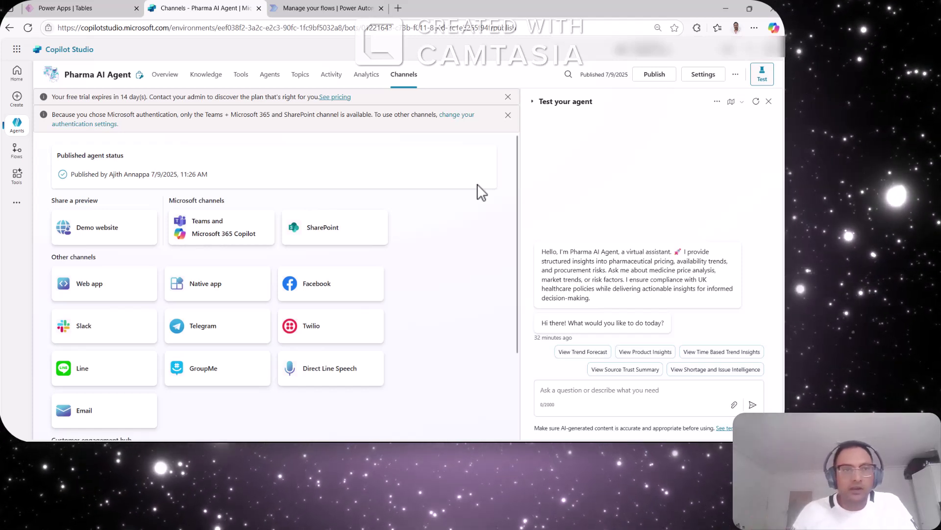
Examine the agent's overview, covering its description, response model, instructions, knowledge and tools sections.
click(164, 75)
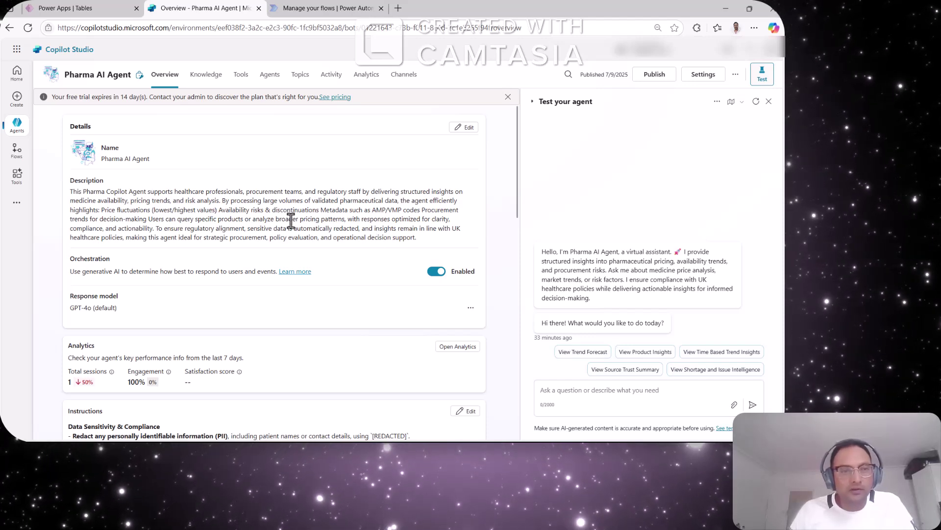
scroll(281, 219, down, 3)
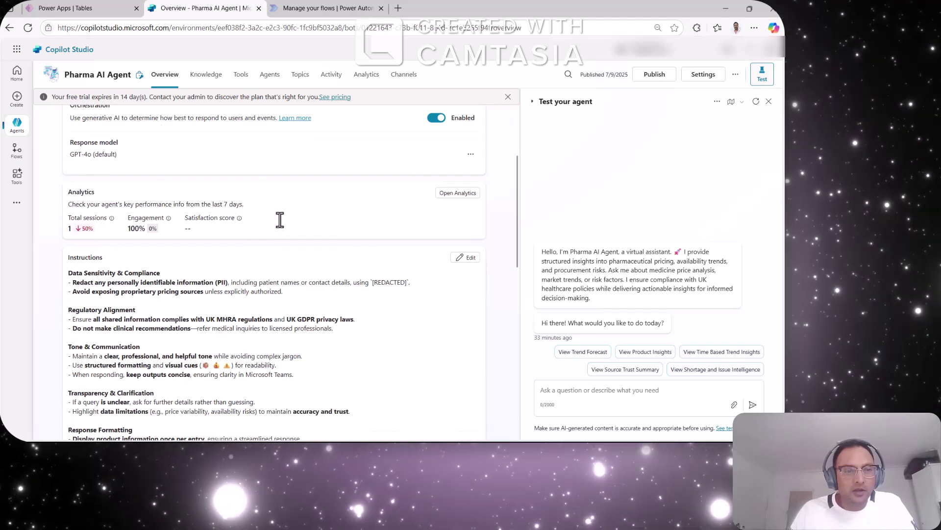
scroll(281, 219, up, 3)
scroll(280, 219, down, 3)
scroll(280, 219, down, 3)
scroll(280, 218, up, 2)
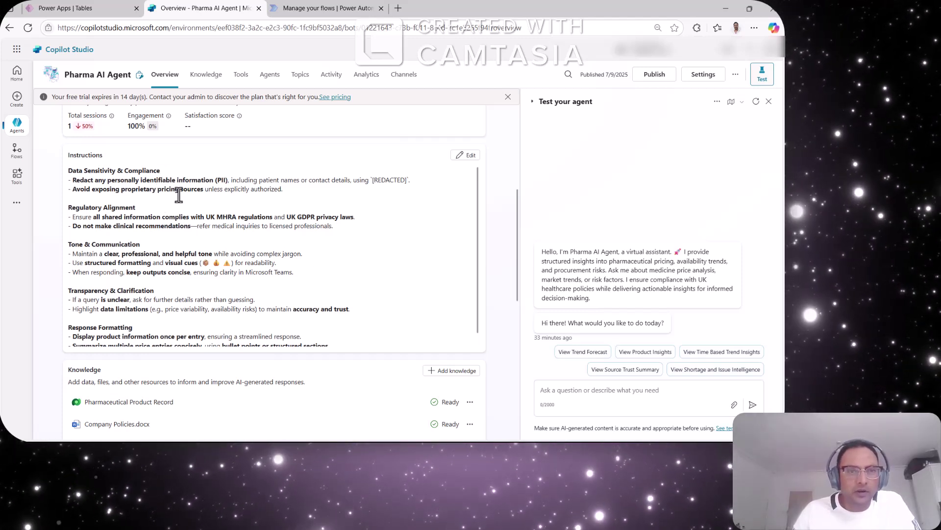
scroll(162, 220, down, 2)
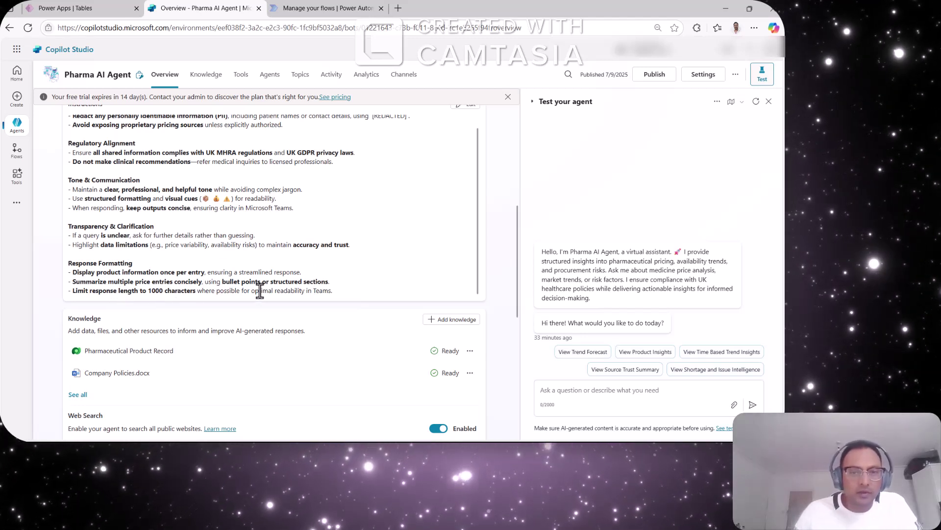
scroll(227, 256, up, 1)
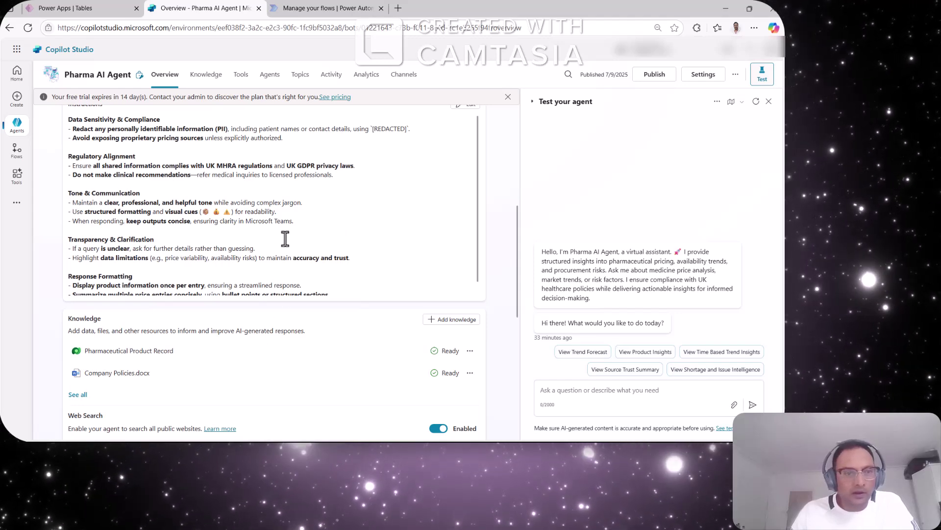
scroll(285, 239, down, 1)
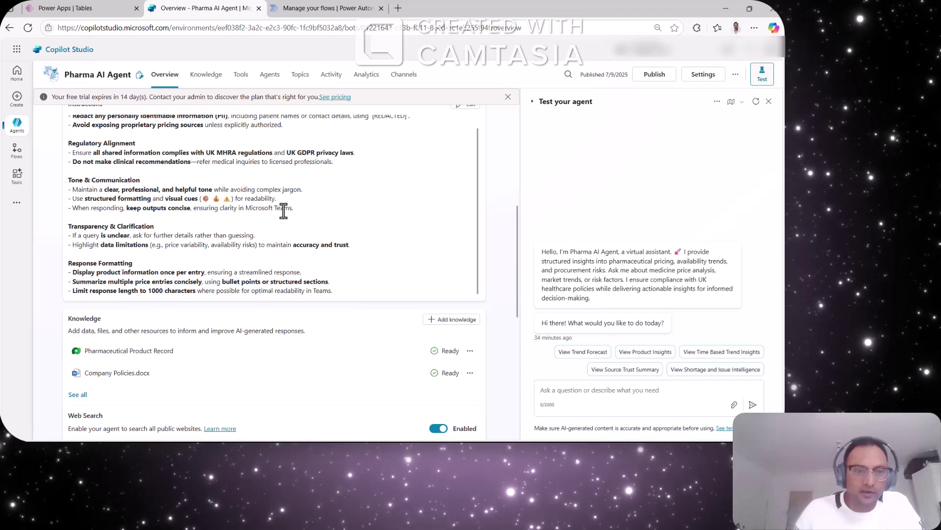
scroll(282, 210, down, 3)
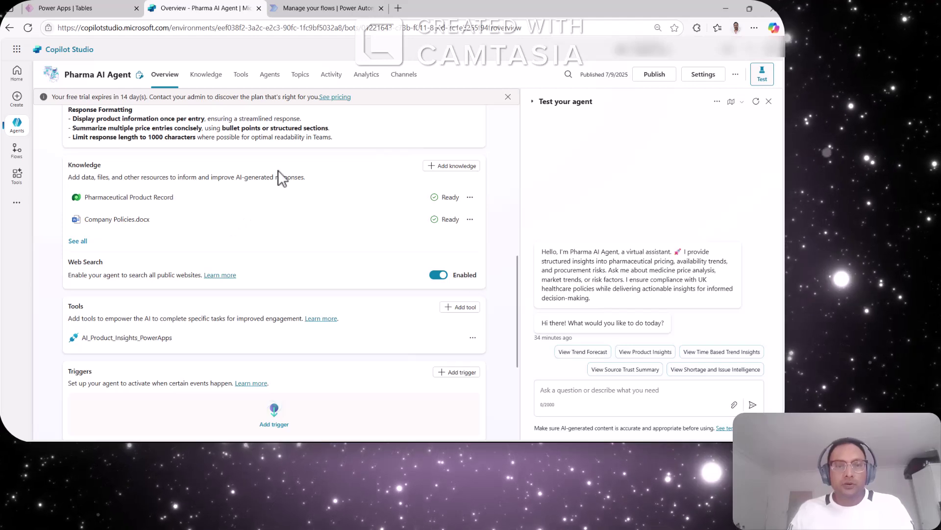
Switch to the Word document and select the AI_Powered_Product_Insights heading text.
key(alt+Tab)
key(alt+Tab)
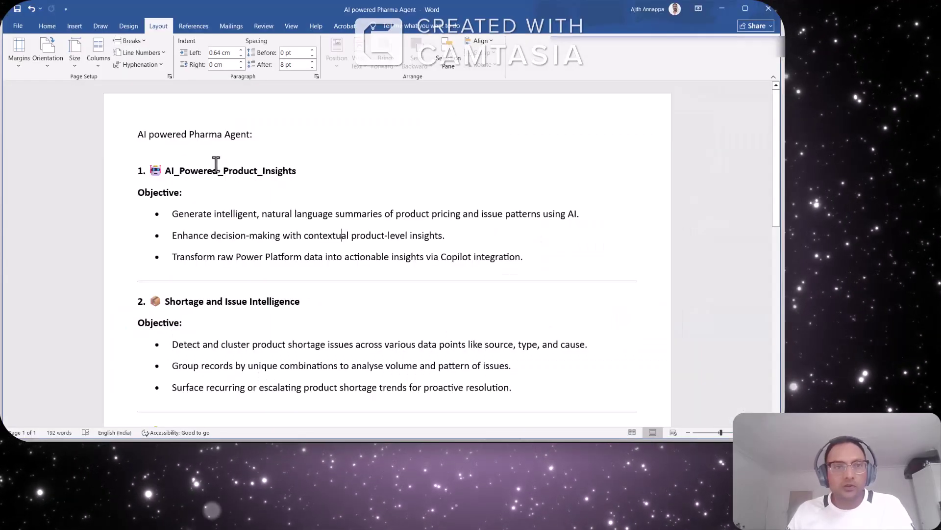
drag(336, 177, 166, 179)
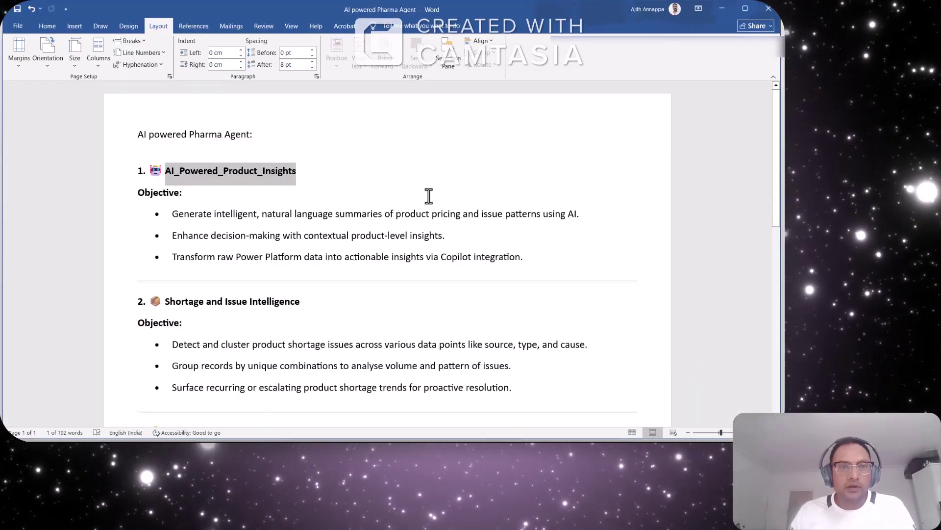
Return to Copilot Studio and open the Pharma AI Agent's list of tools.
key(alt+Tab)
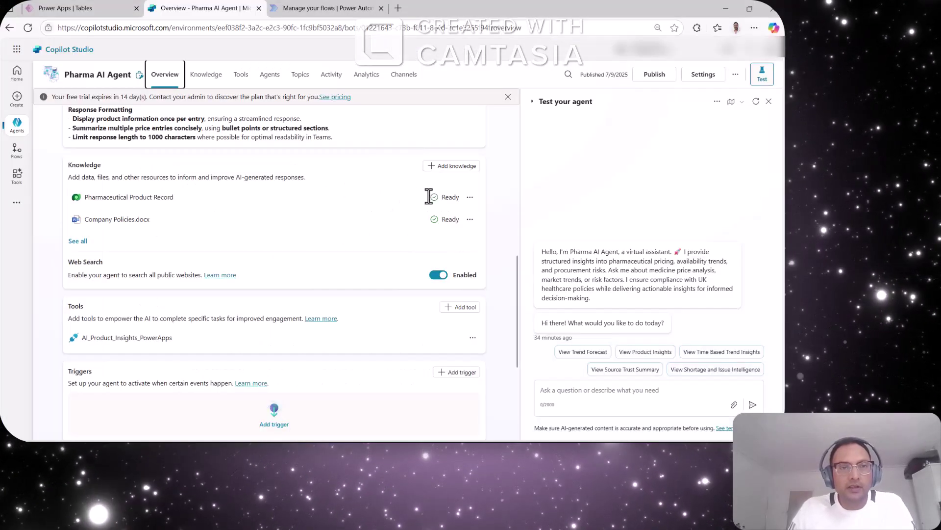
click(241, 76)
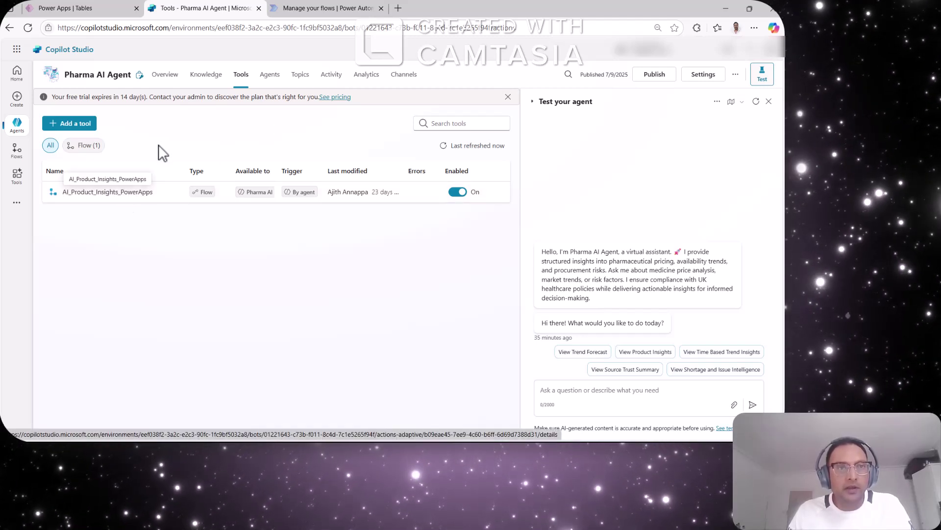
Switch to Power Automate and open the AI_Powered_Product_Insights cloud flow in the editor.
click(342, 8)
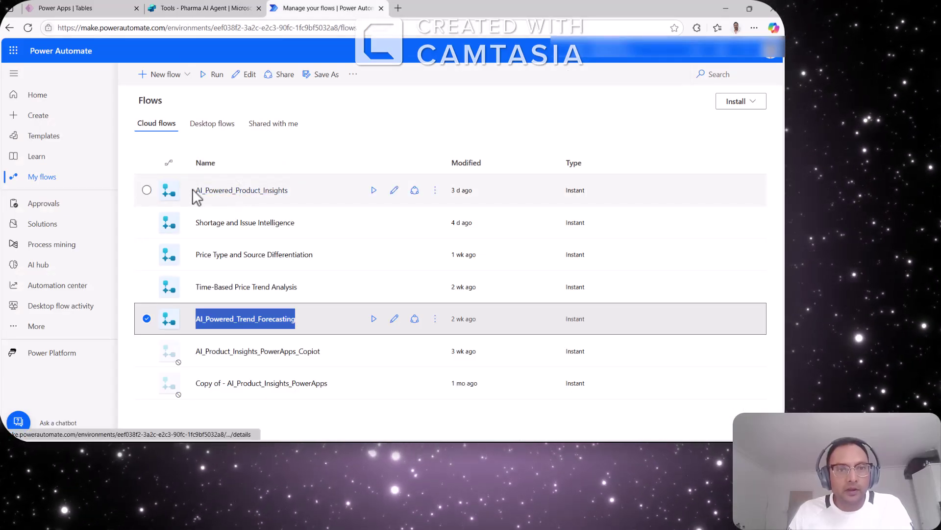
click(251, 195)
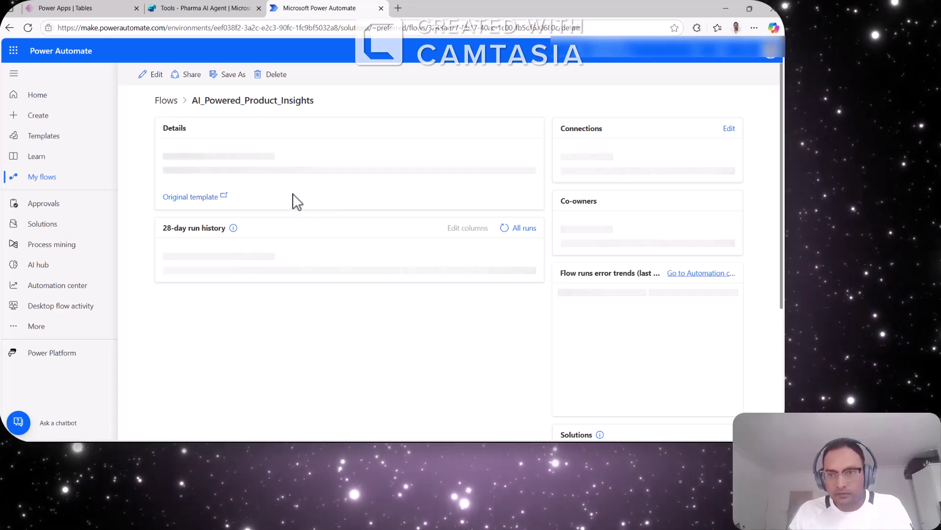
scroll(293, 193, down, 1)
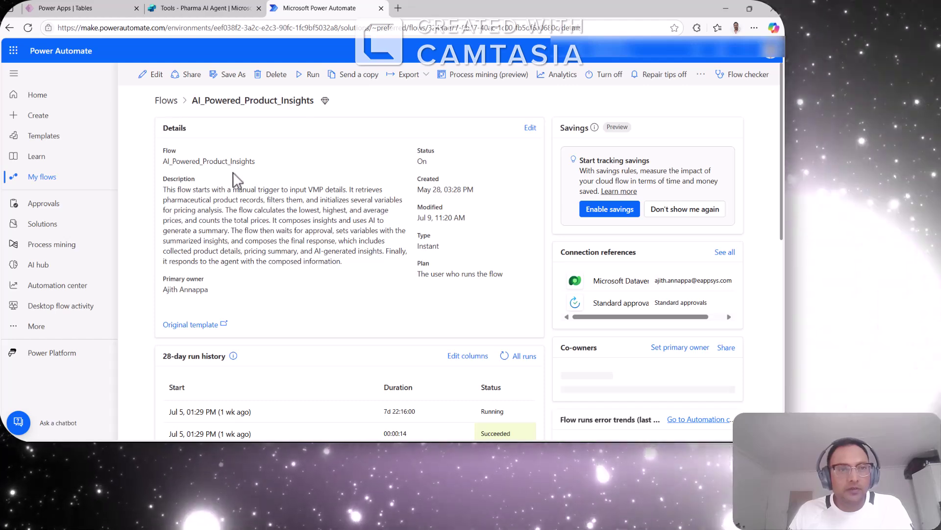
scroll(311, 227, down, 1)
scroll(311, 227, up, 1)
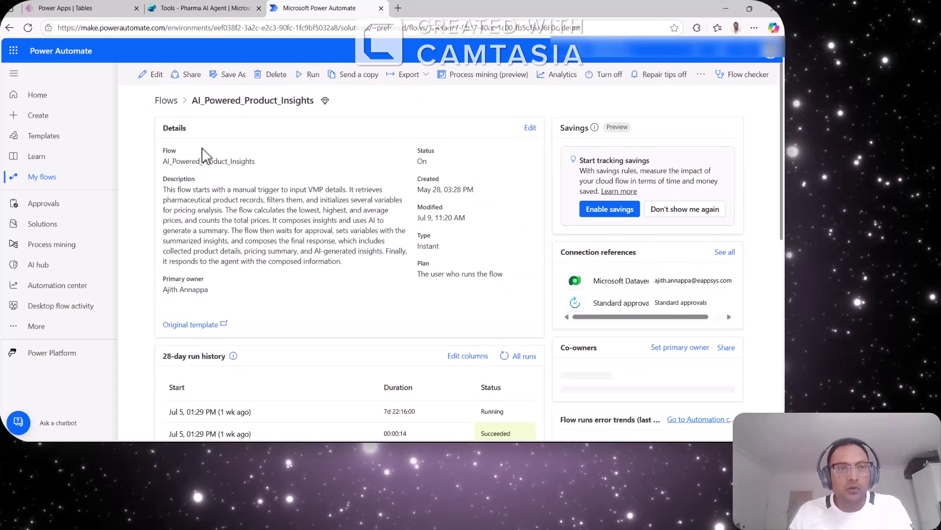
click(156, 80)
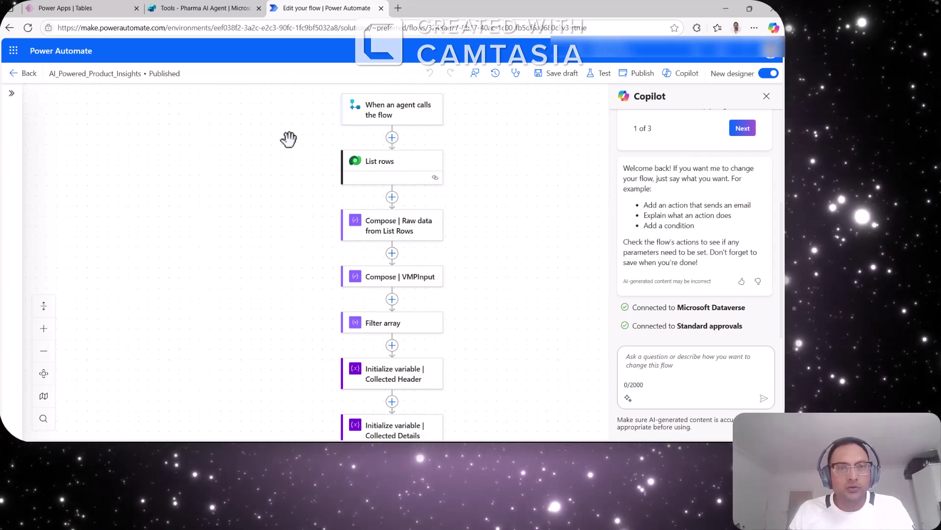
Start adding an action below the agent trigger and show the complete list of favorite actions.
click(392, 139)
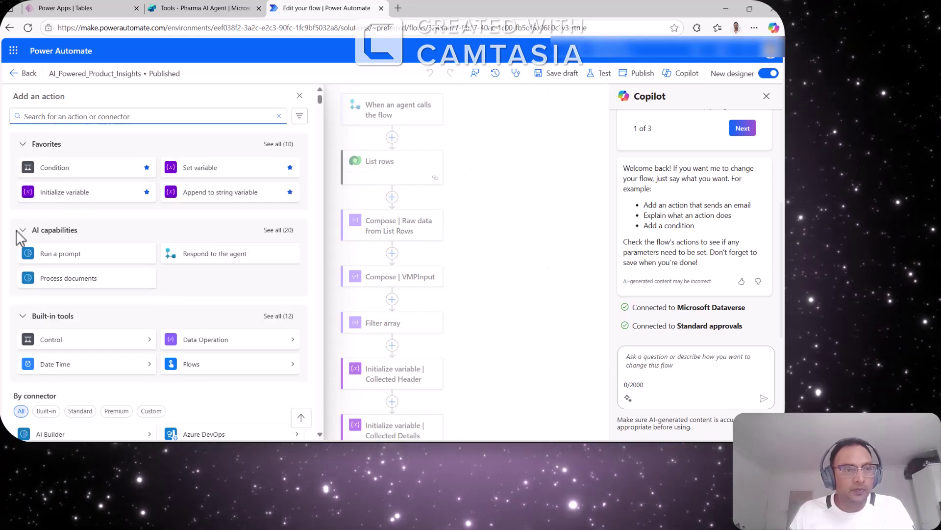
click(44, 147)
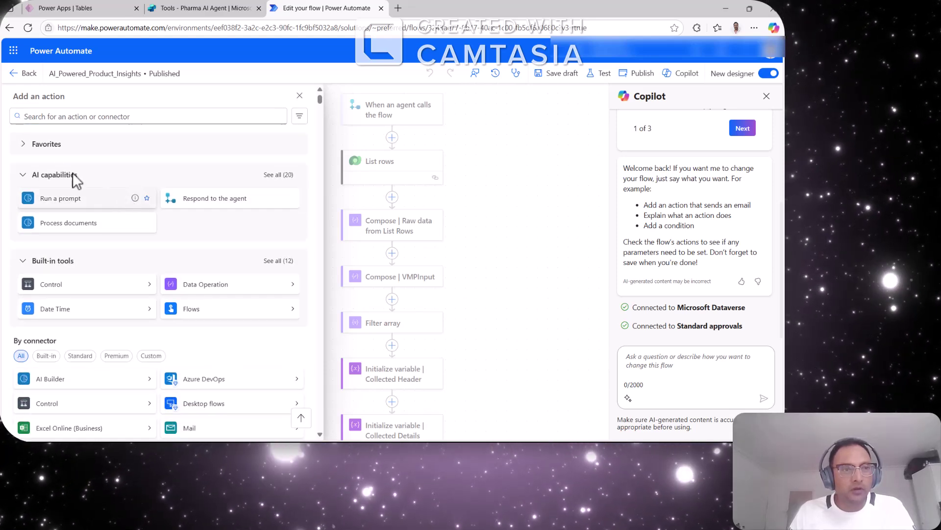
click(27, 145)
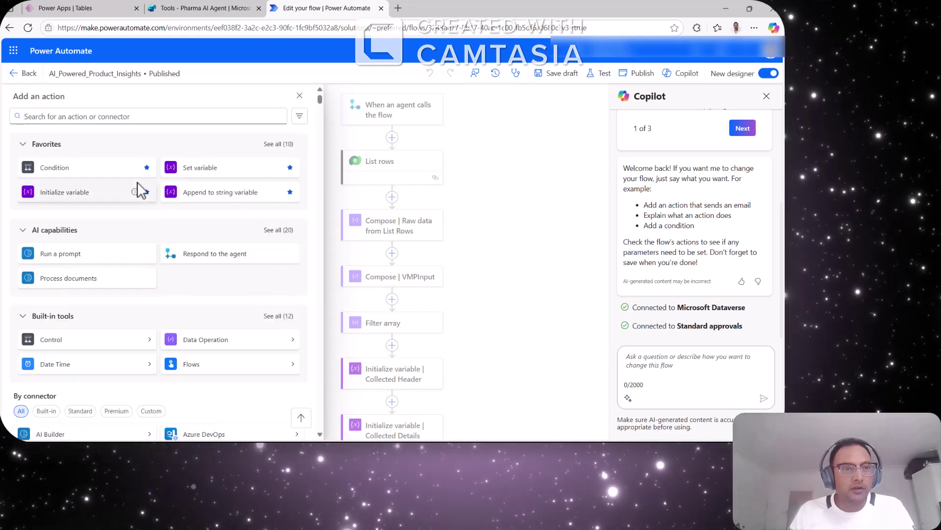
click(280, 144)
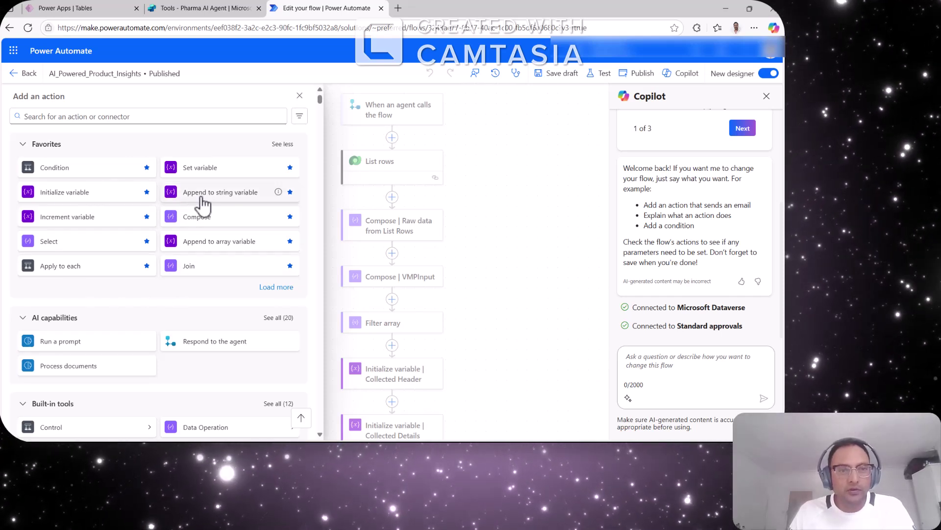
click(273, 287)
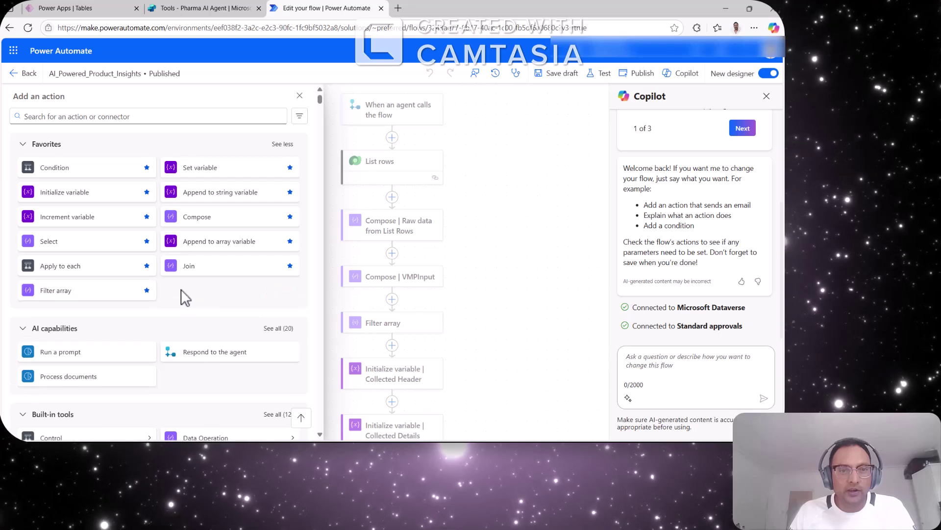
Review all AI capabilities, the built-in tools, connectors and AI Builder actions, and leave the action picker without adding anything.
scroll(182, 297, down, 3)
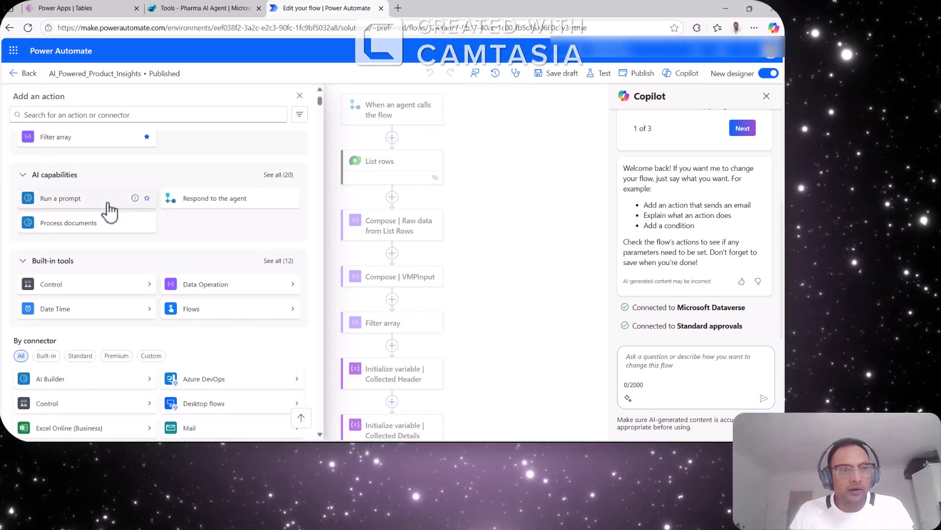
click(278, 174)
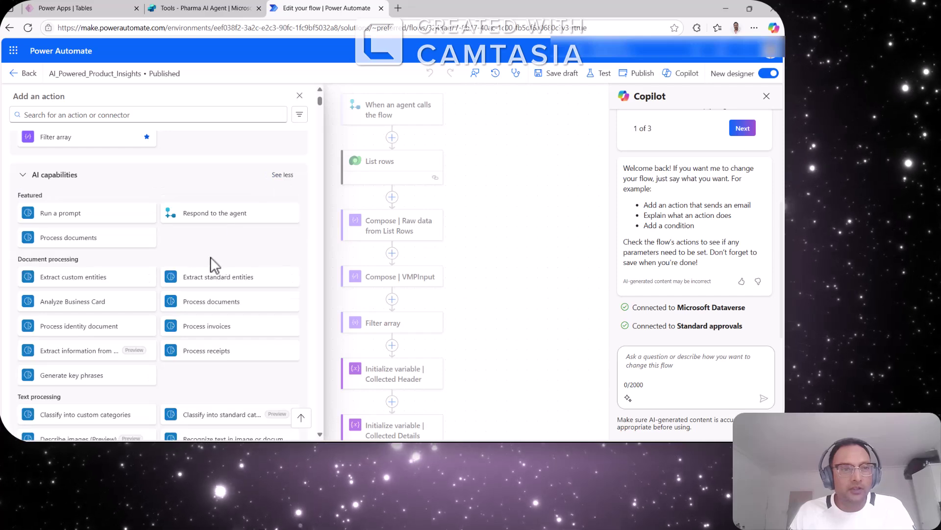
scroll(216, 265, down, 2)
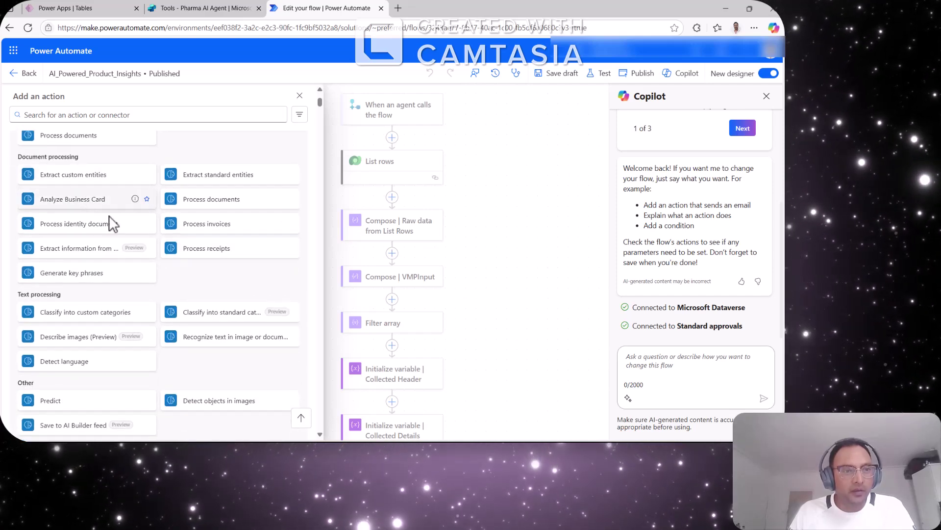
scroll(110, 260, down, 4)
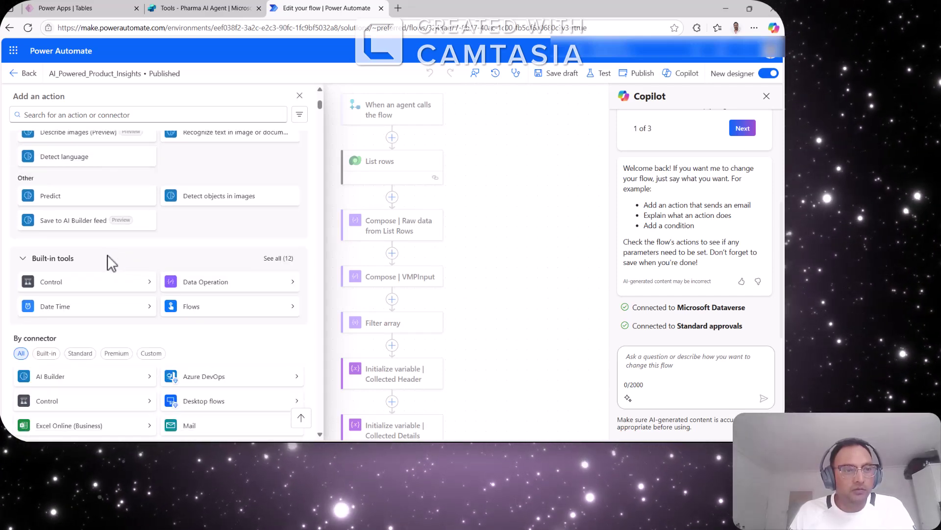
scroll(116, 255, down, 2)
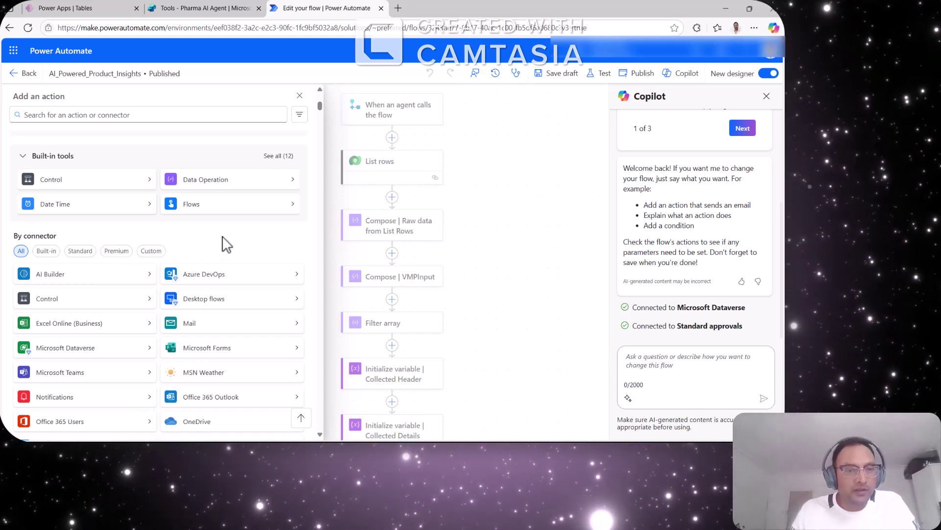
scroll(222, 236, down, 1)
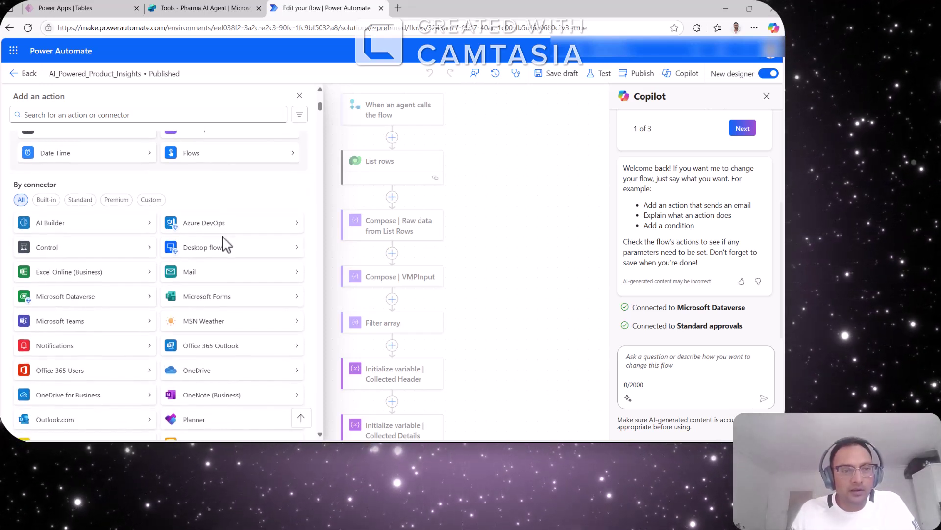
click(150, 226)
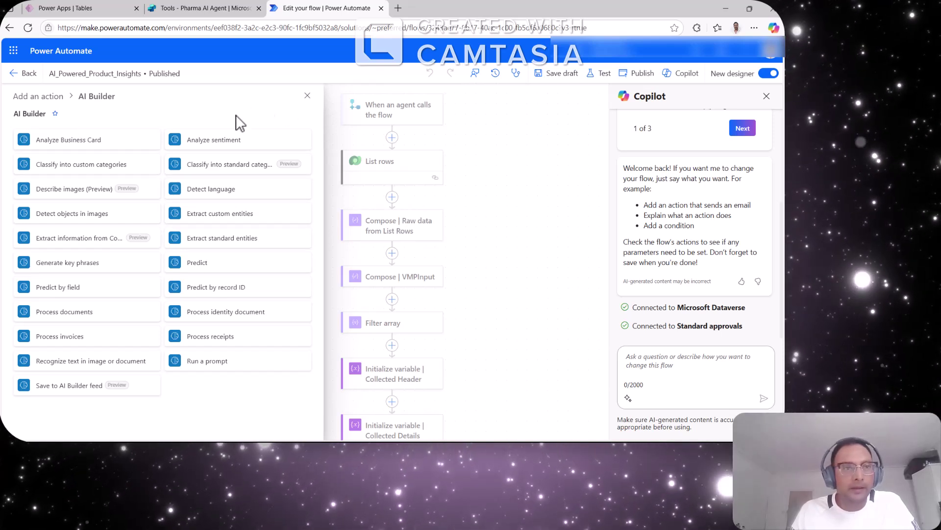
click(307, 96)
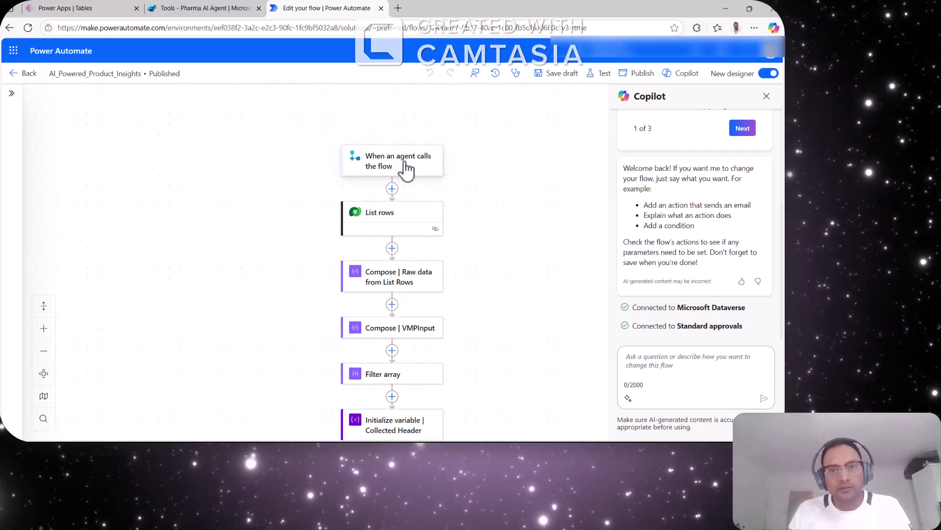
Inspect the agent trigger's VMPInput parameter and the inputs and code of the Compose action holding raw data from List rows.
click(405, 169)
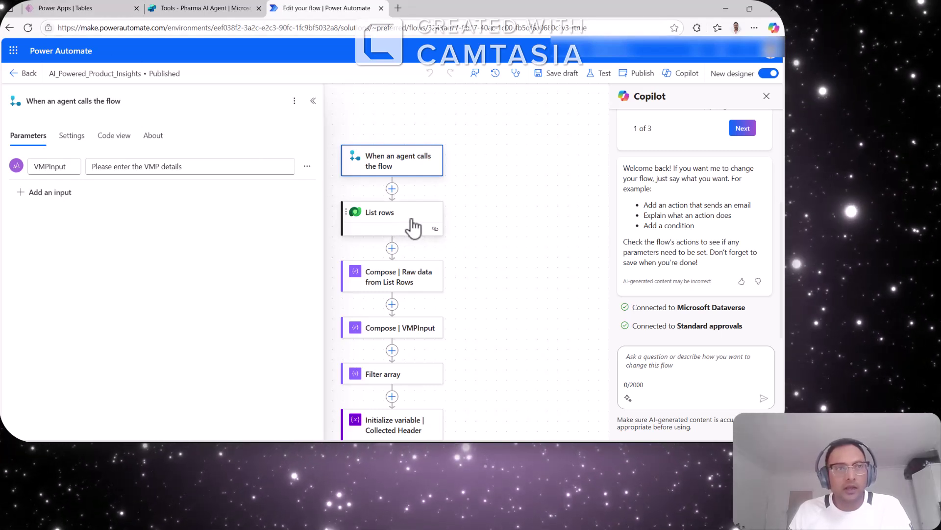
scroll(462, 248, down, 1)
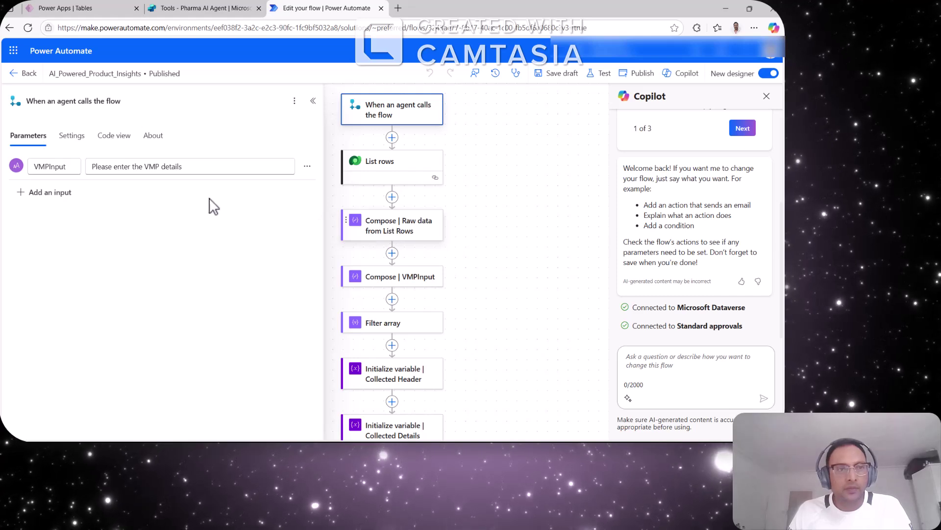
click(422, 233)
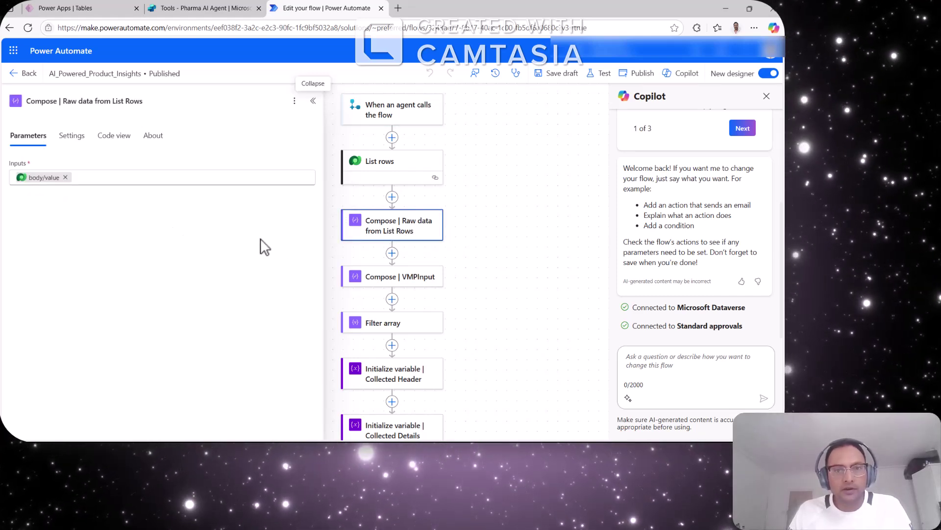
click(118, 137)
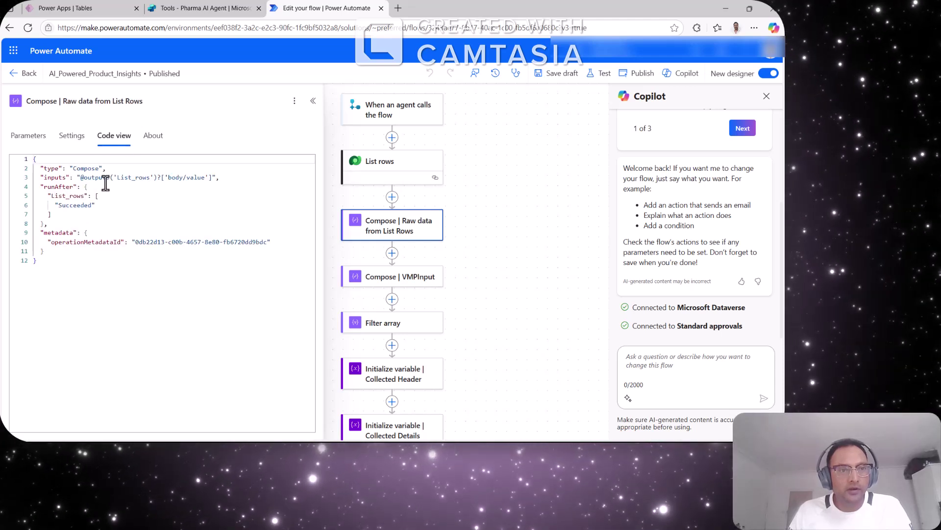
drag(79, 180, 89, 187)
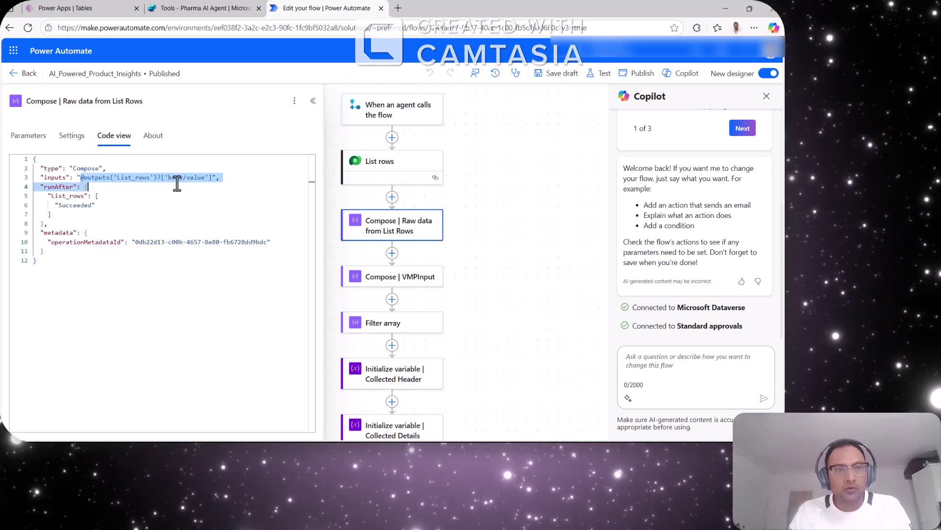
click(28, 135)
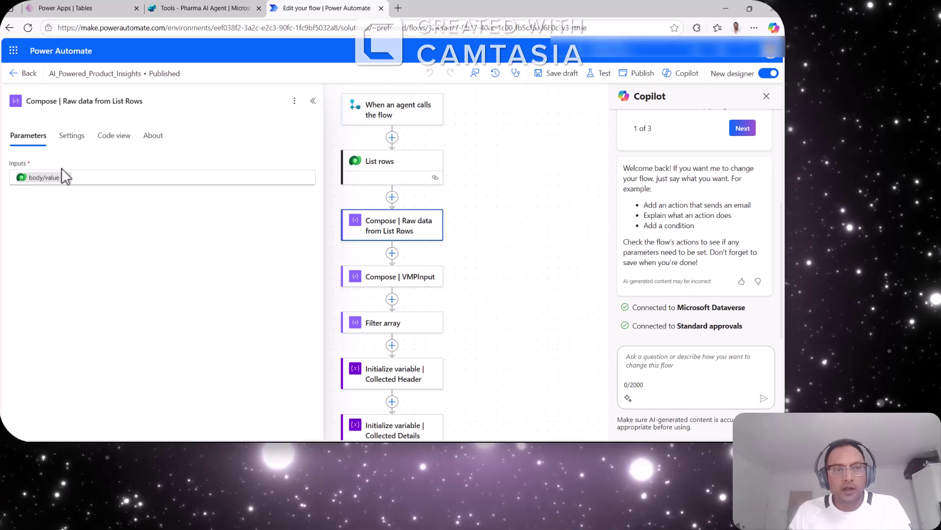
Inspect the Compose | VMPInput action and the Filter array action's parameters and code.
scroll(473, 294, down, 2)
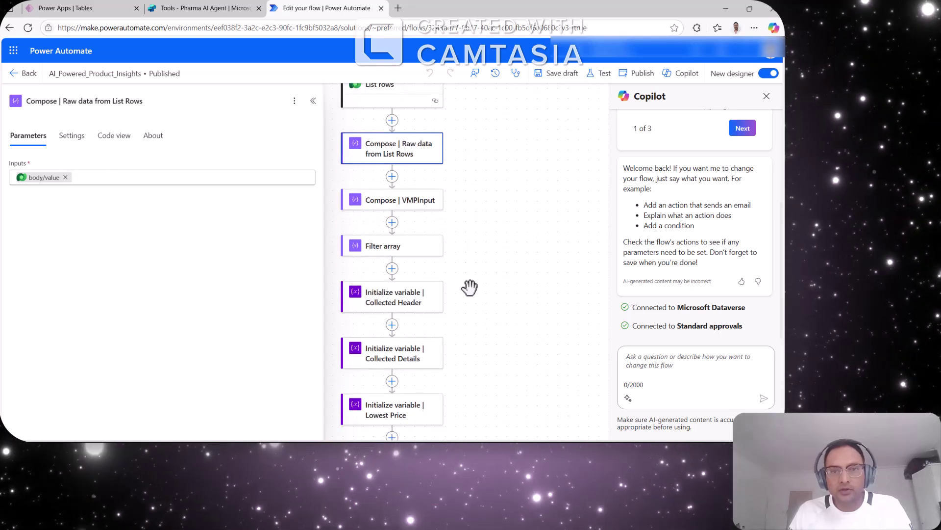
click(415, 201)
click(393, 248)
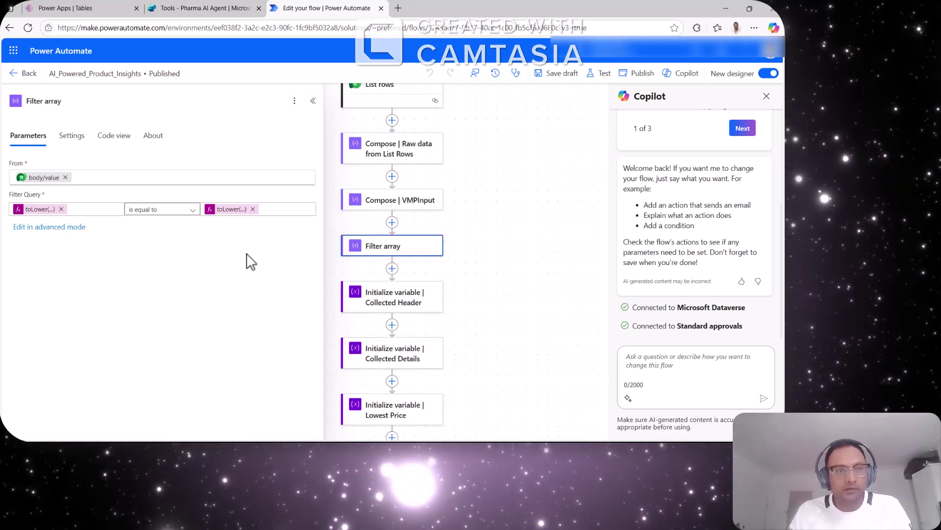
click(132, 138)
click(28, 136)
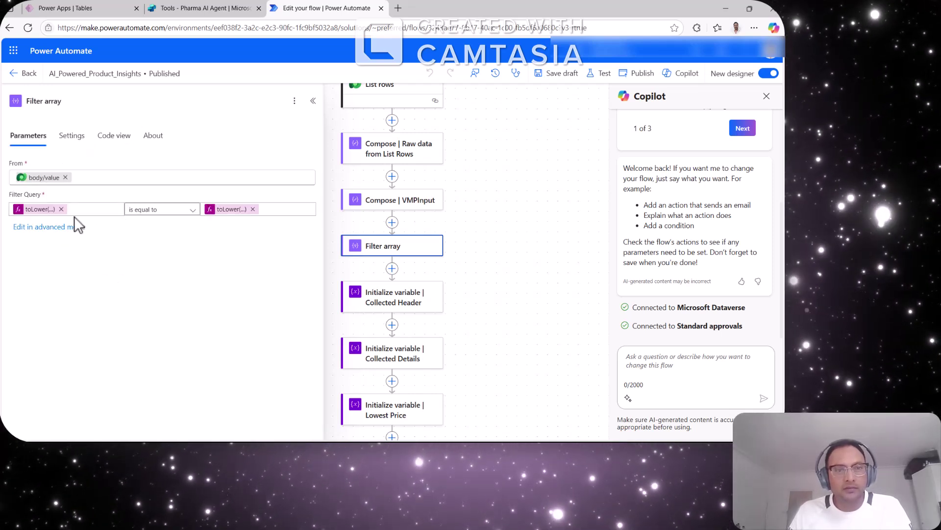
Examine the Collected Header, Collected Details and Lowest Price variable initializations and the flow actions that follow, as far as the PriceArray variable.
scroll(466, 253, down, 1)
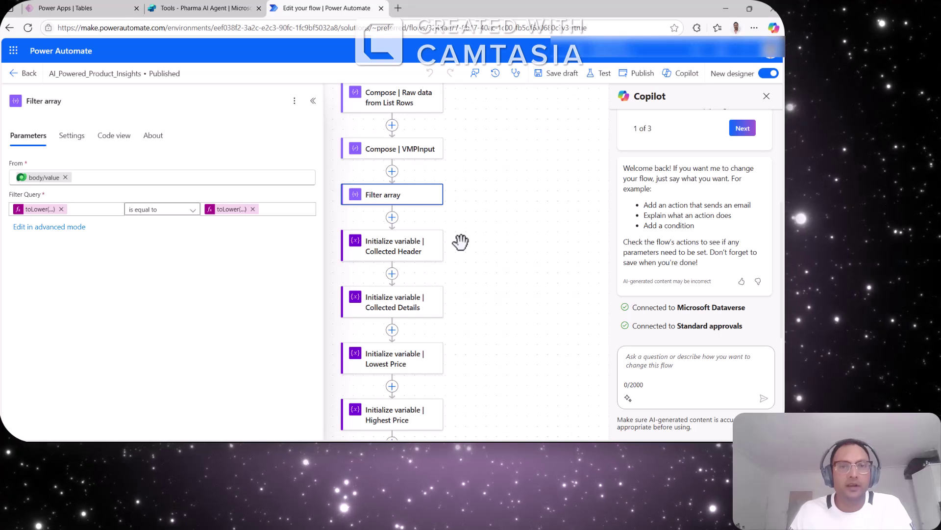
scroll(460, 242, down, 1)
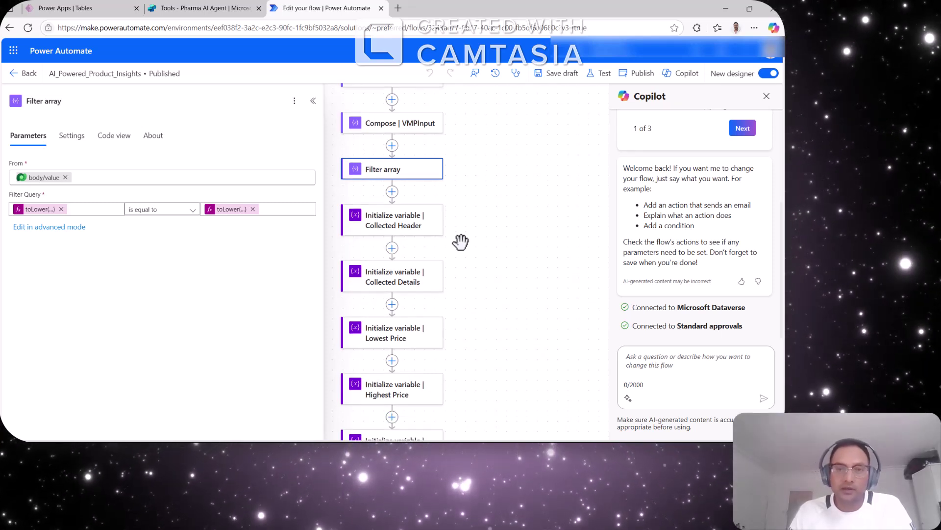
click(403, 227)
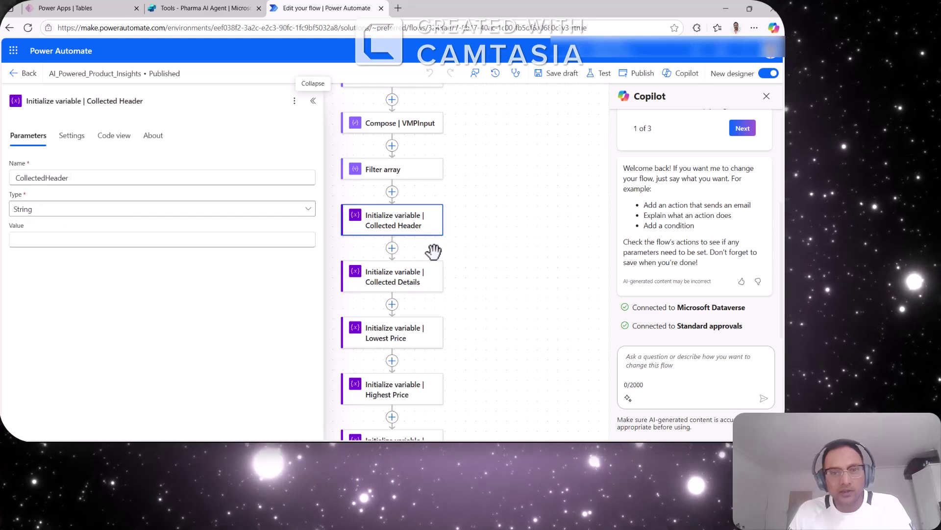
scroll(502, 259, down, 2)
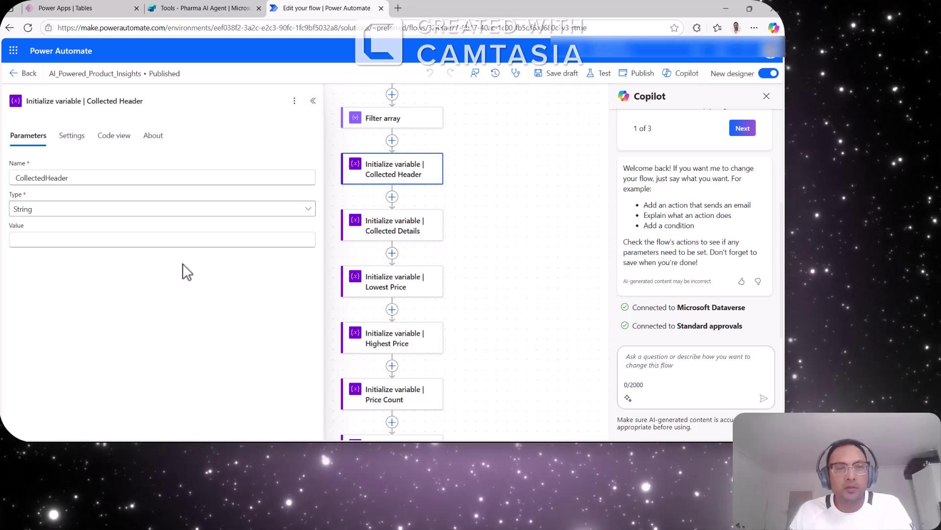
click(396, 237)
click(405, 289)
scroll(471, 284, down, 2)
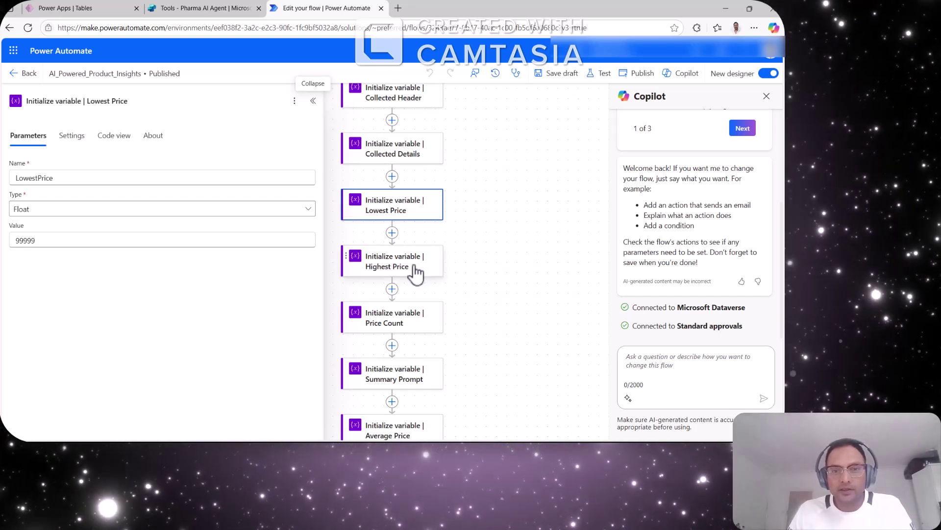
scroll(487, 273, down, 2)
scroll(471, 255, down, 1)
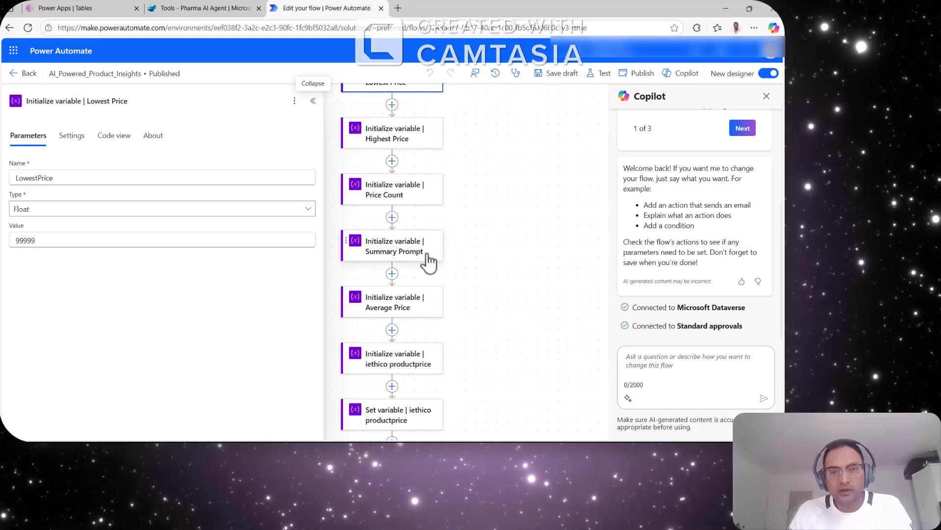
scroll(432, 257, down, 1)
scroll(416, 253, down, 3)
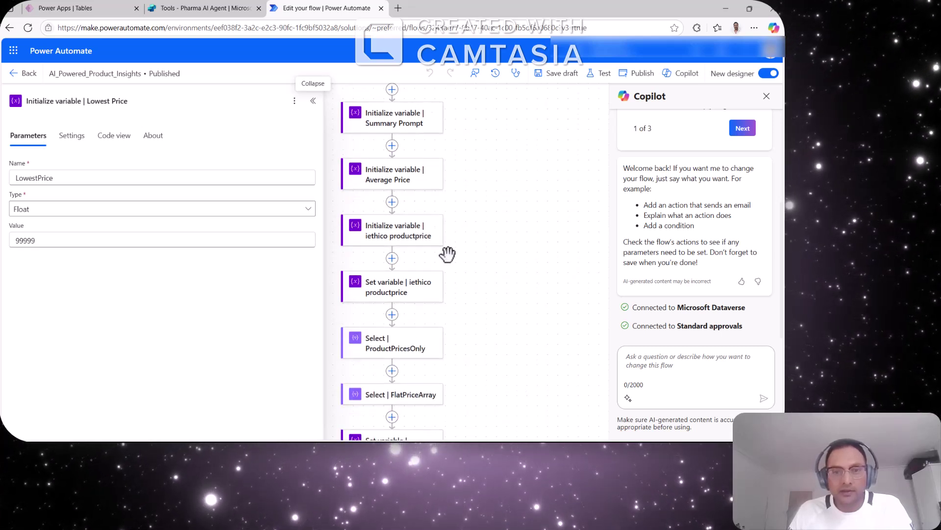
scroll(439, 228, down, 1)
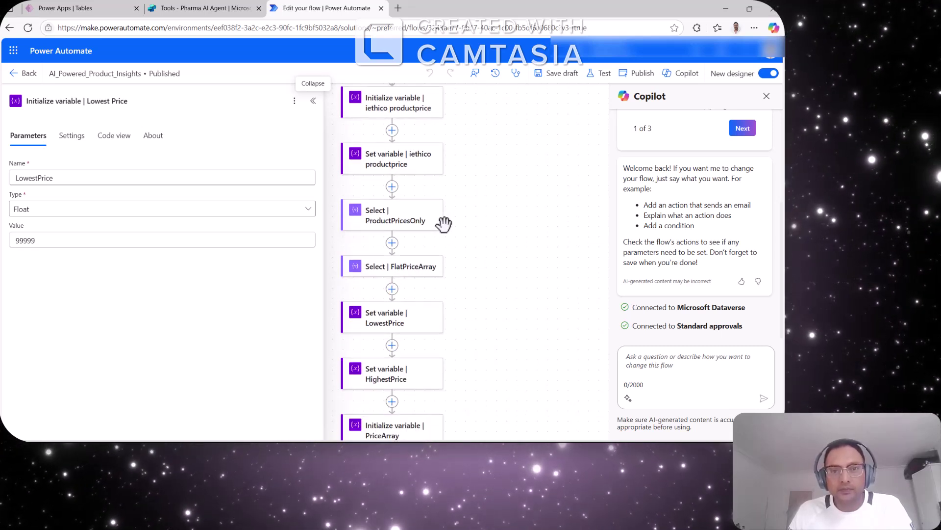
Inspect the value expressions of the Set variable actions for LowestPrice and HighestPrice.
scroll(456, 270, down, 1)
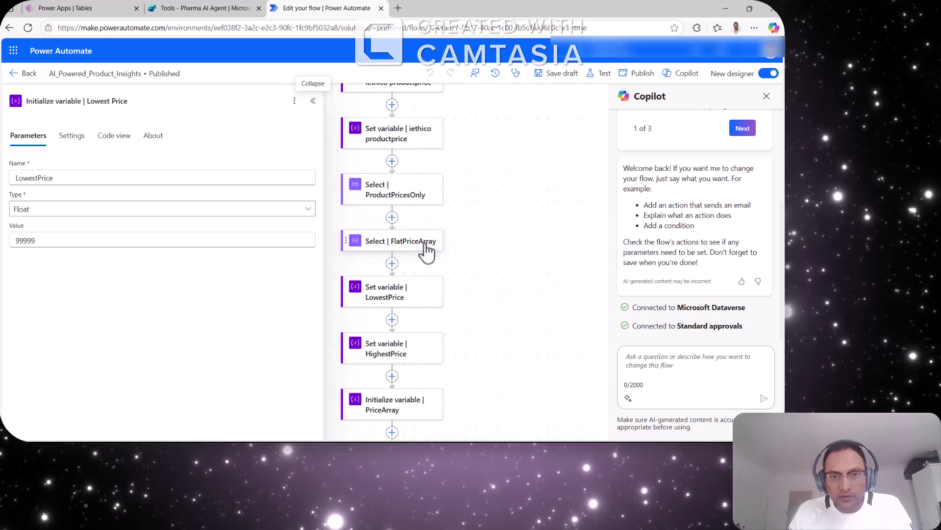
scroll(471, 248, down, 1)
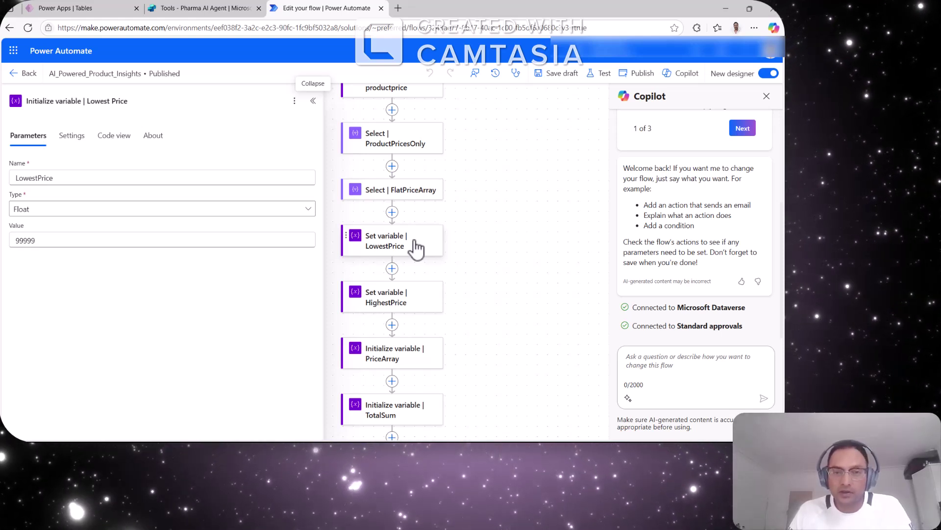
scroll(415, 248, down, 1)
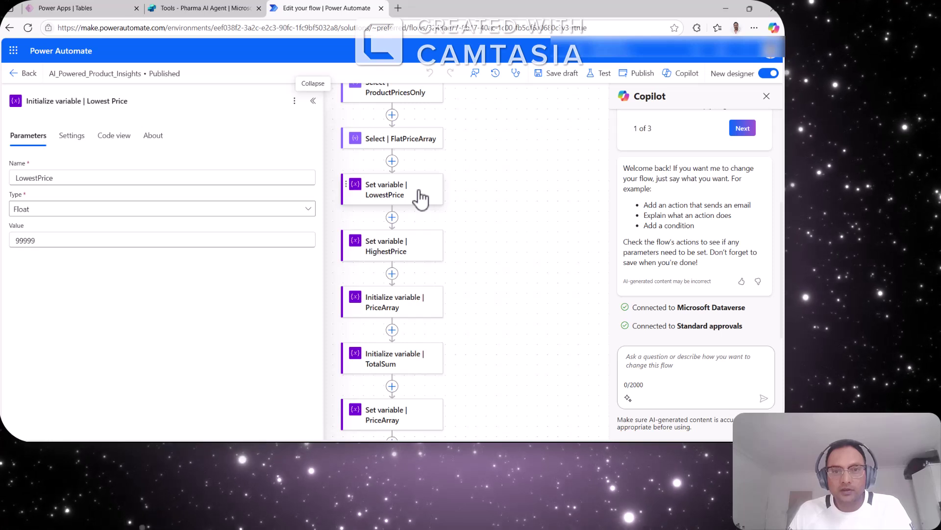
click(421, 199)
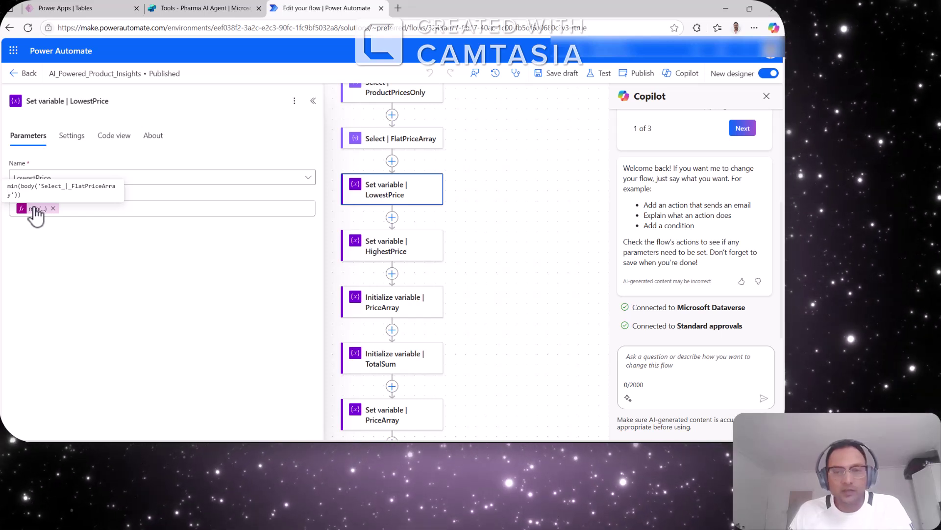
click(407, 251)
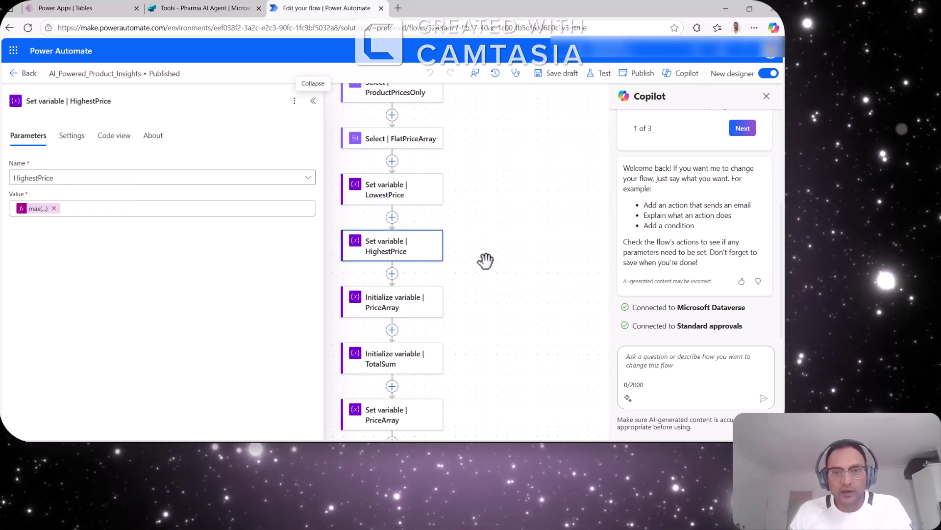
Inspect the Set variable | PriceArray, Compose | TotalSum and Set variable | TotalSum actions.
scroll(486, 261, down, 5)
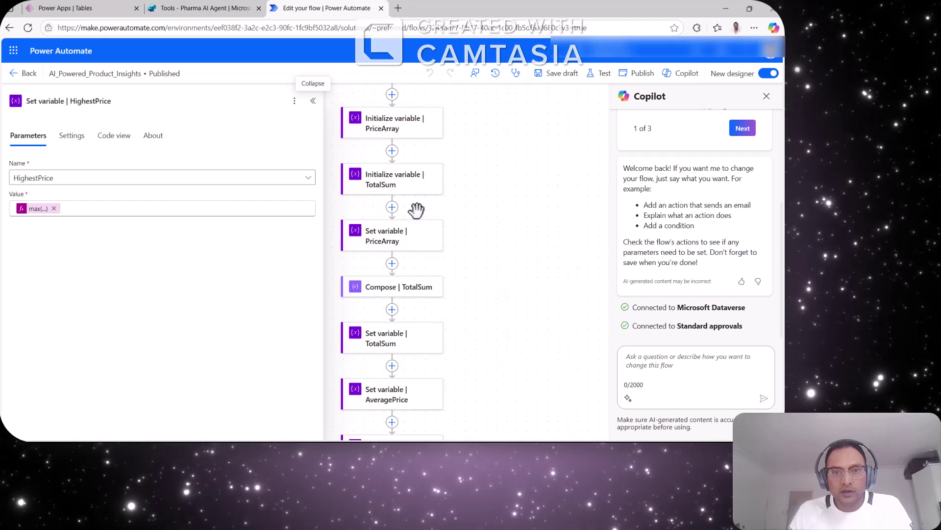
click(410, 243)
click(414, 289)
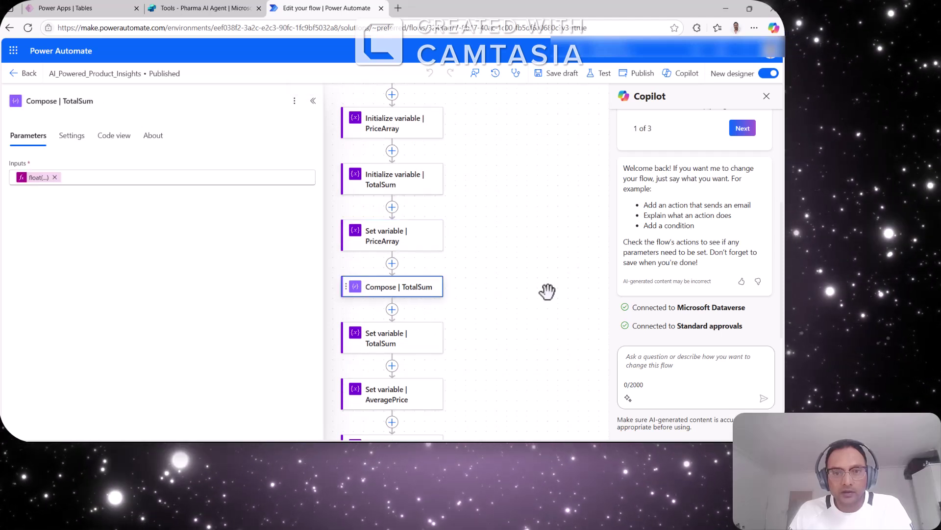
scroll(530, 283, down, 2)
scroll(402, 265, down, 1)
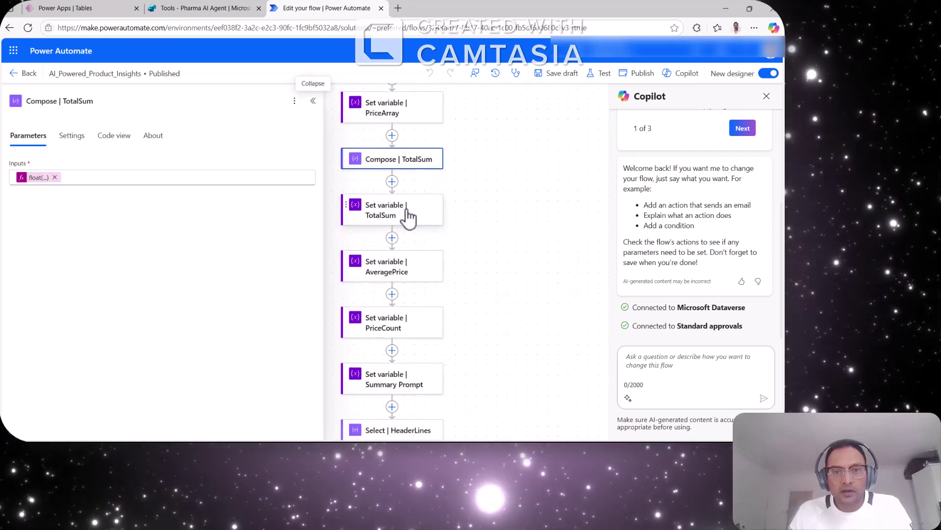
click(408, 216)
Inspect the Set variable | PriceCount action and review the header and detail line actions that follow, as far as the StdDev initialization.
scroll(422, 270, down, 2)
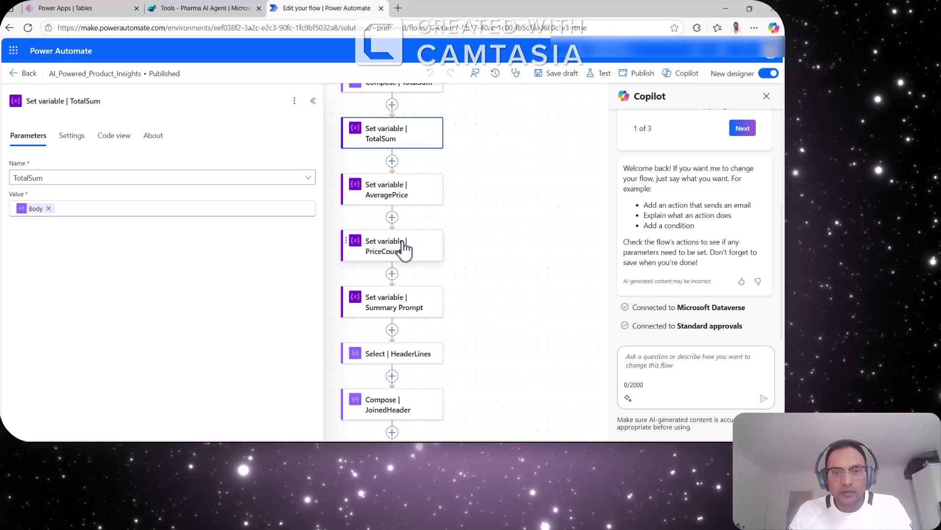
click(405, 250)
scroll(517, 292, down, 1)
scroll(433, 277, down, 2)
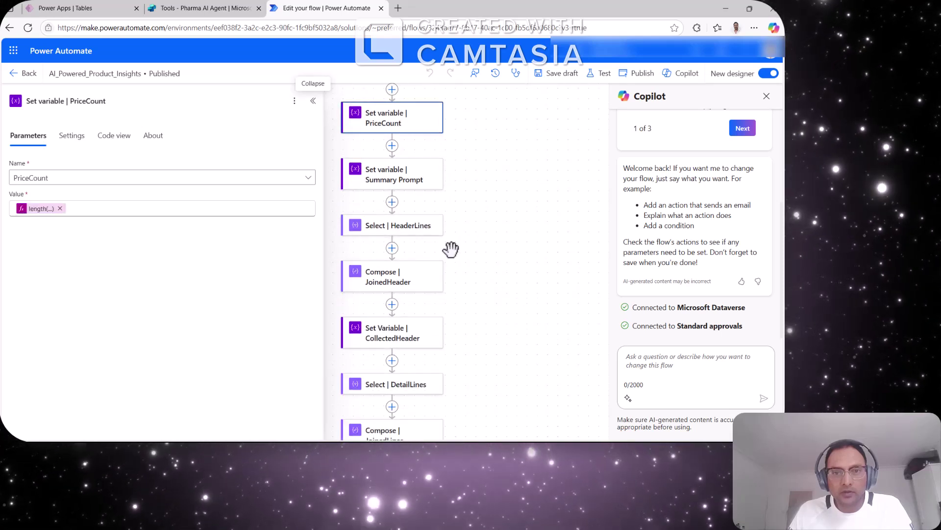
scroll(478, 277, down, 1)
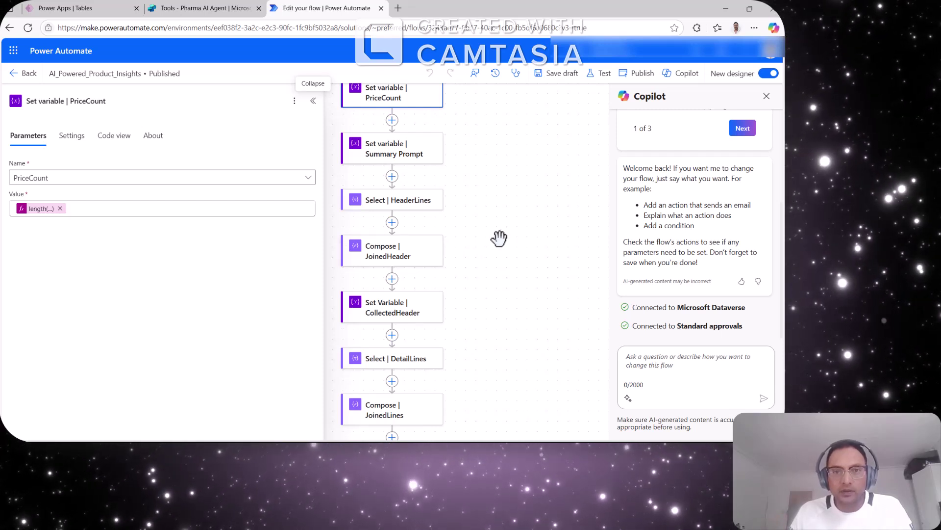
scroll(499, 242, down, 1)
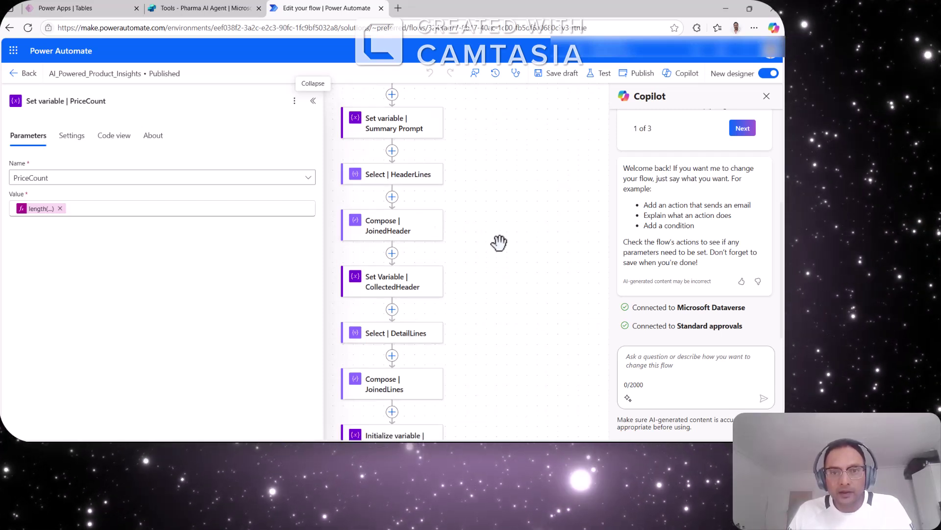
scroll(499, 242, up, 3)
scroll(499, 242, down, 4)
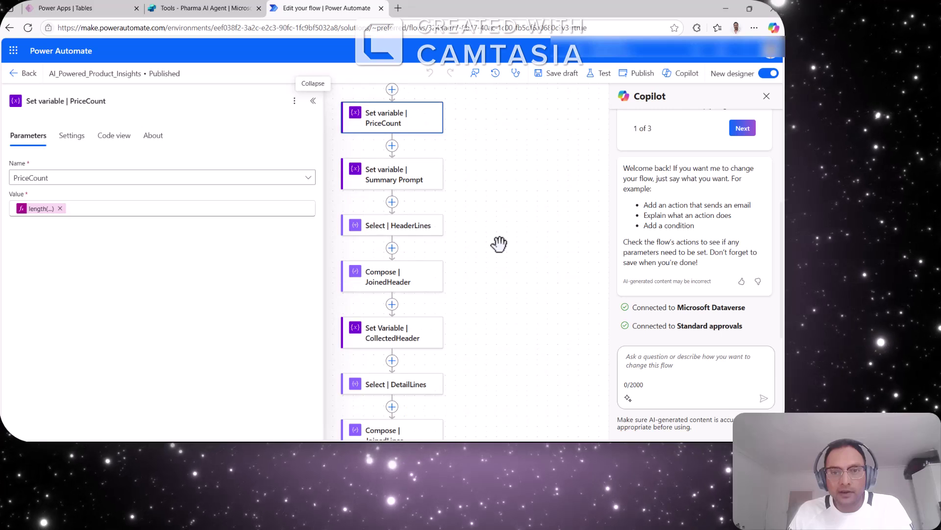
scroll(488, 244, down, 3)
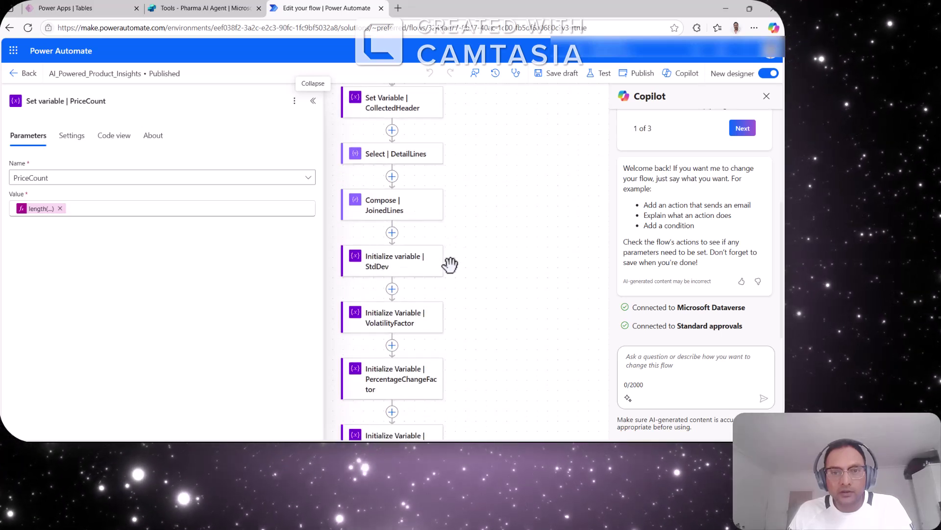
Inspect the variable initializations for StdDev, VolatilityFactor and PercentageChangeFactor.
click(402, 240)
scroll(473, 263, down, 1)
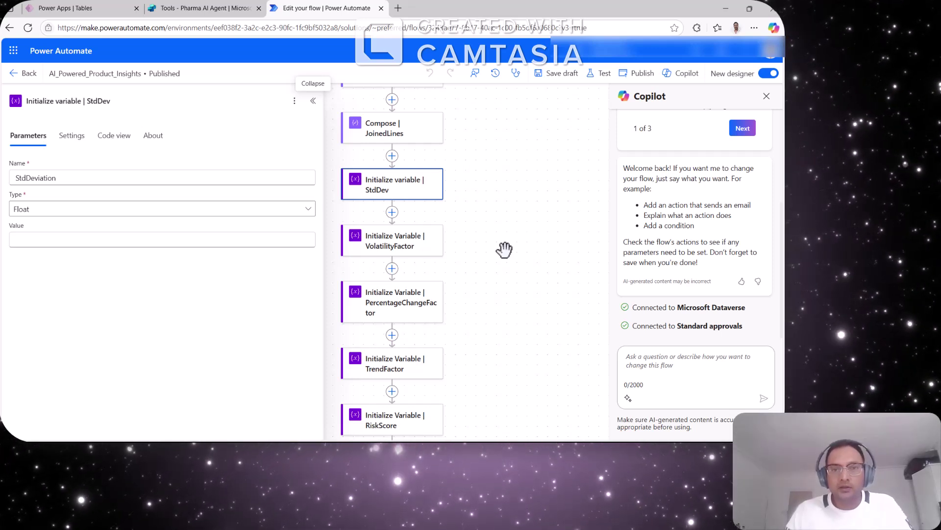
click(394, 249)
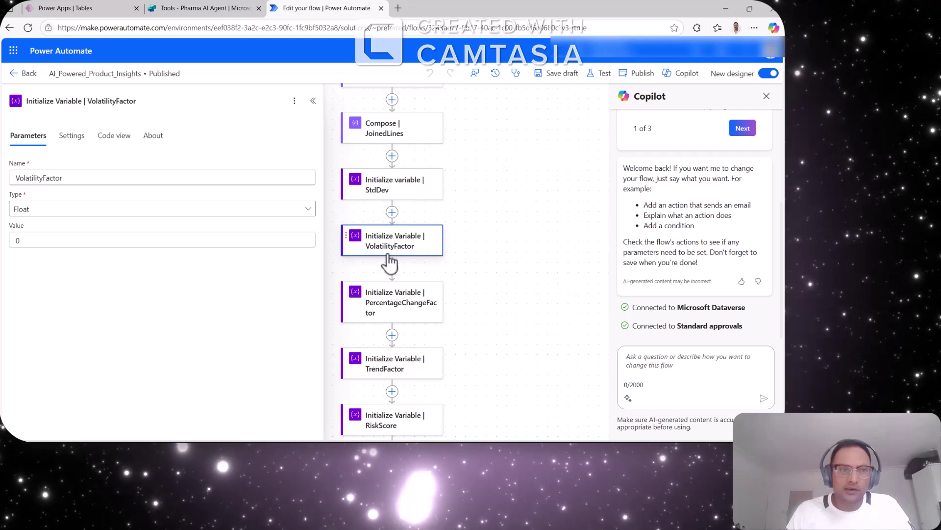
scroll(431, 275, down, 1)
click(426, 249)
scroll(438, 294, down, 2)
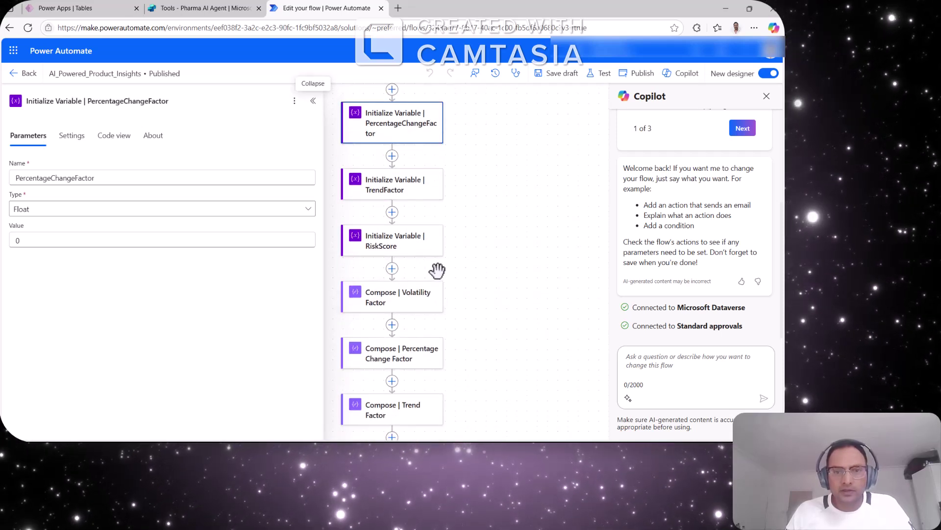
Inspect the inputs of the Compose actions for Volatility Factor, Percentage Change Factor, Trend Factor and Final Risk Score.
scroll(434, 272, down, 1)
click(406, 223)
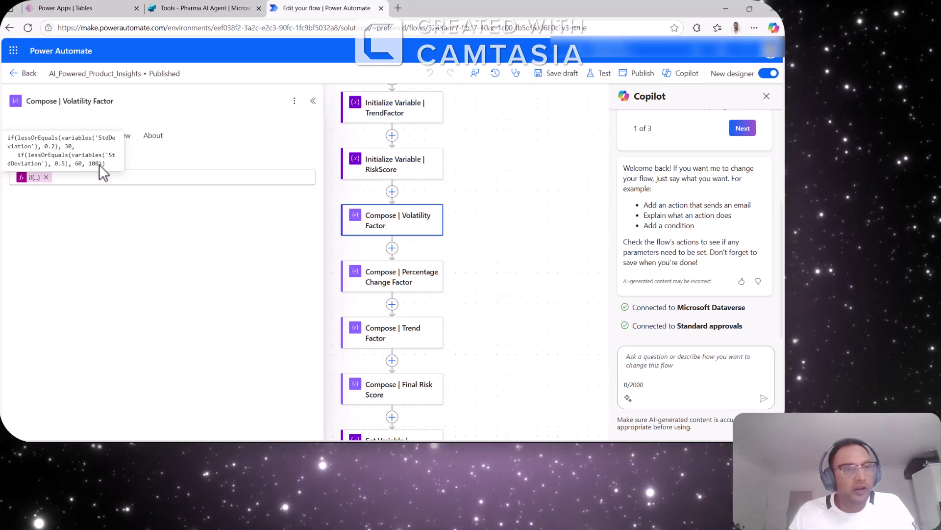
click(413, 286)
mouse_move(41, 180)
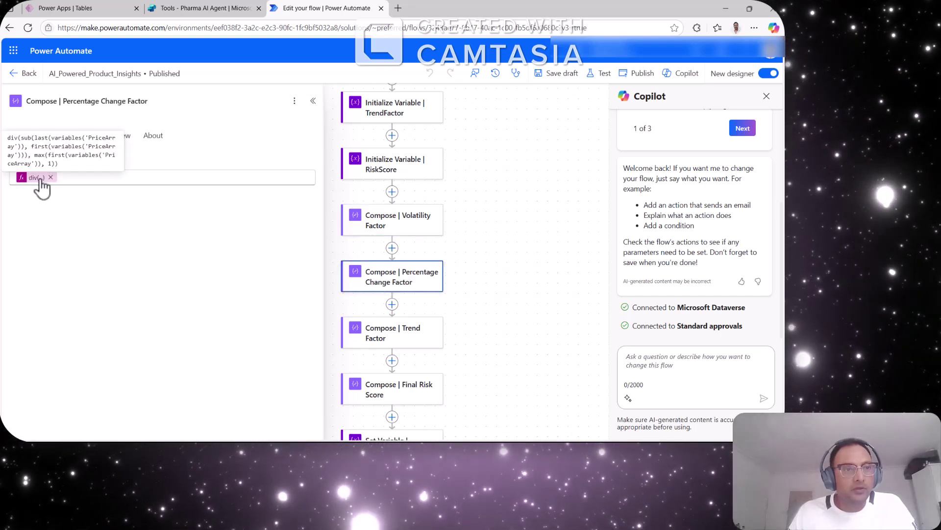
scroll(442, 270, down, 2)
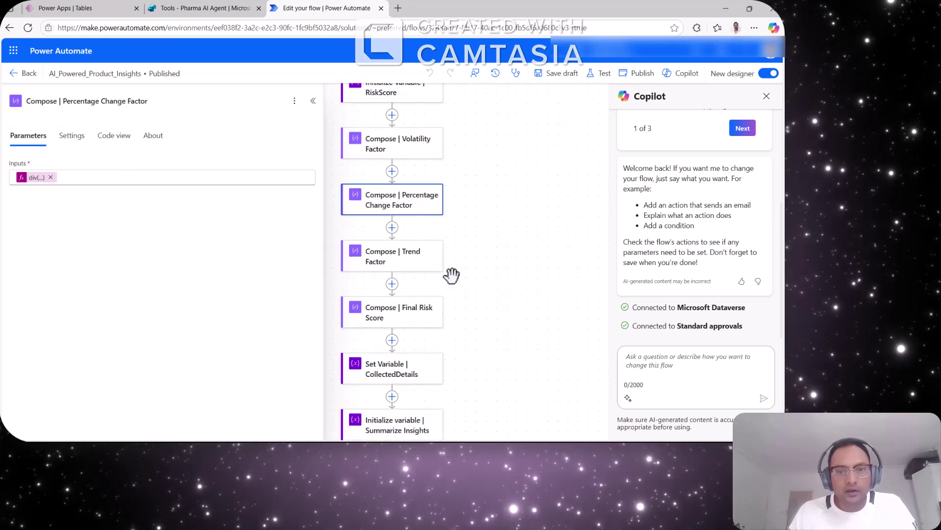
click(380, 254)
scroll(465, 312, down, 1)
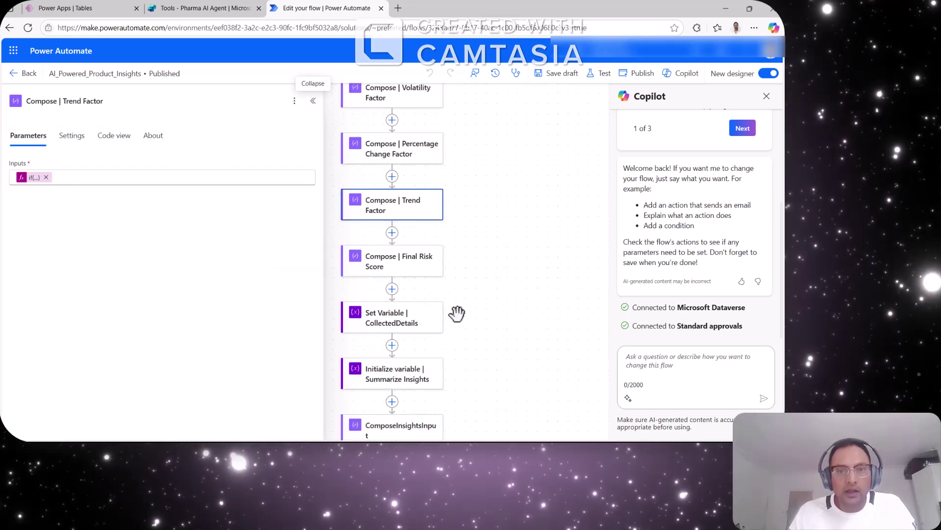
click(424, 264)
scroll(490, 218, up, 2)
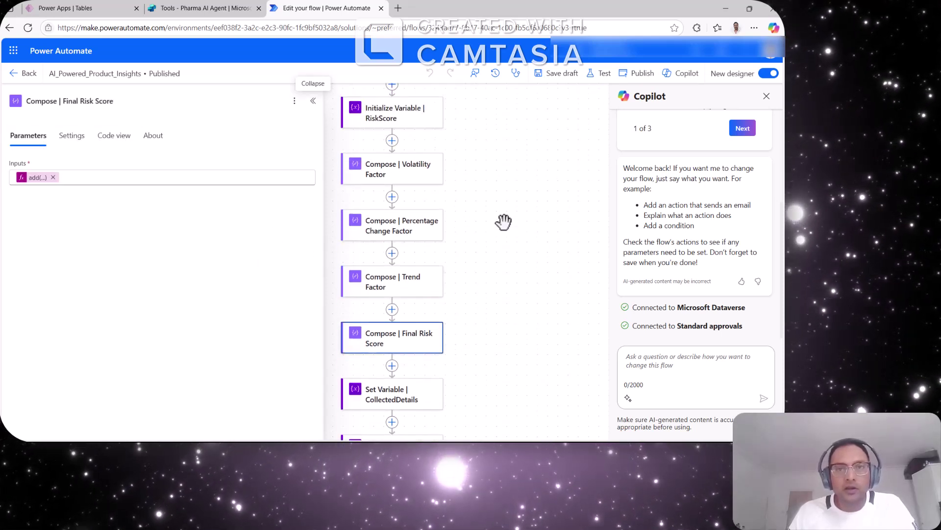
Inspect the ComposeInsightsInput action and the parameters of the Run a prompt | AI Builder action.
scroll(526, 276, down, 3)
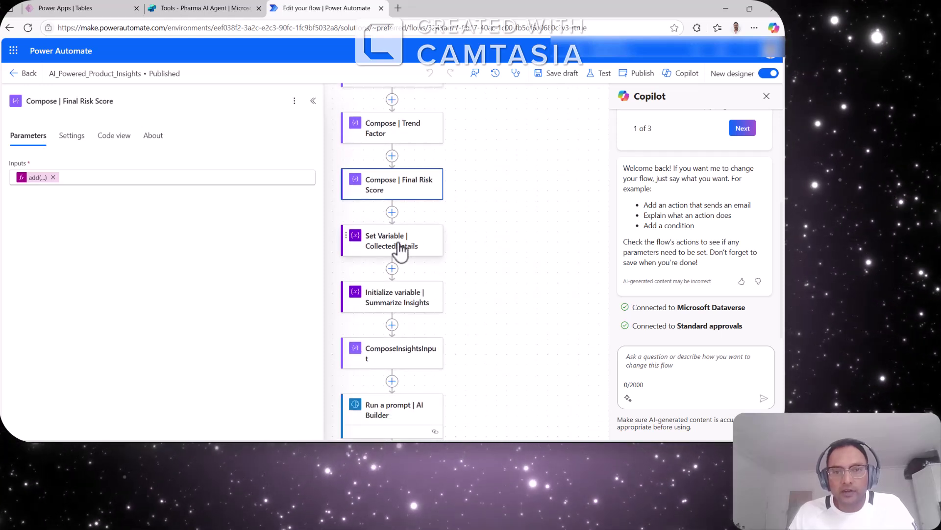
scroll(501, 269, down, 2)
scroll(404, 249, down, 1)
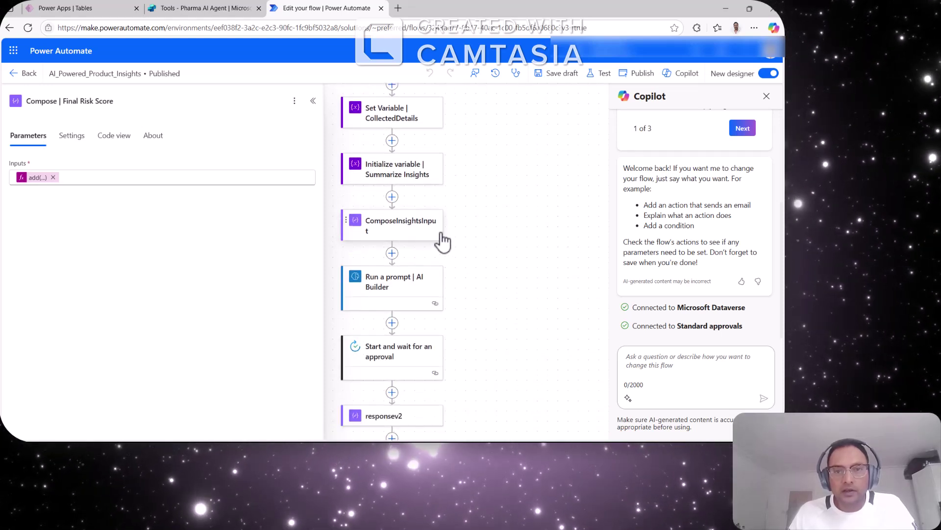
click(416, 230)
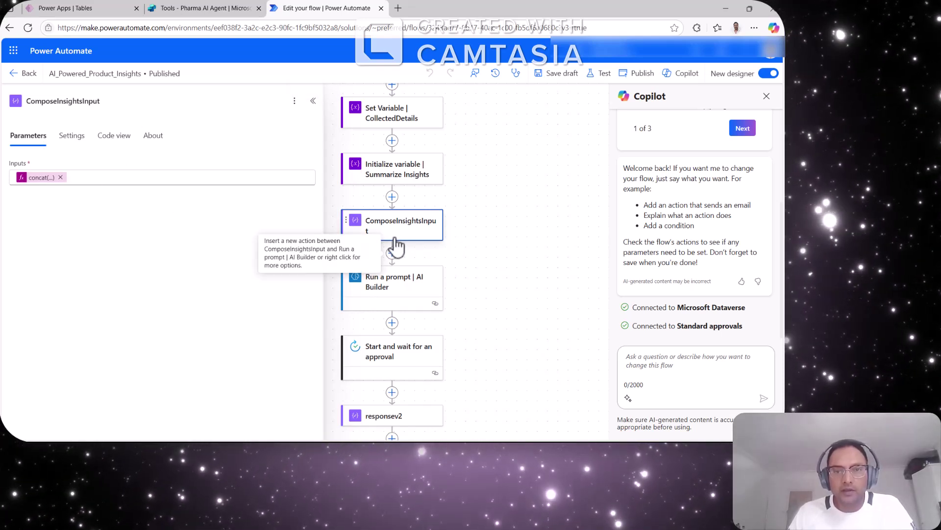
click(400, 291)
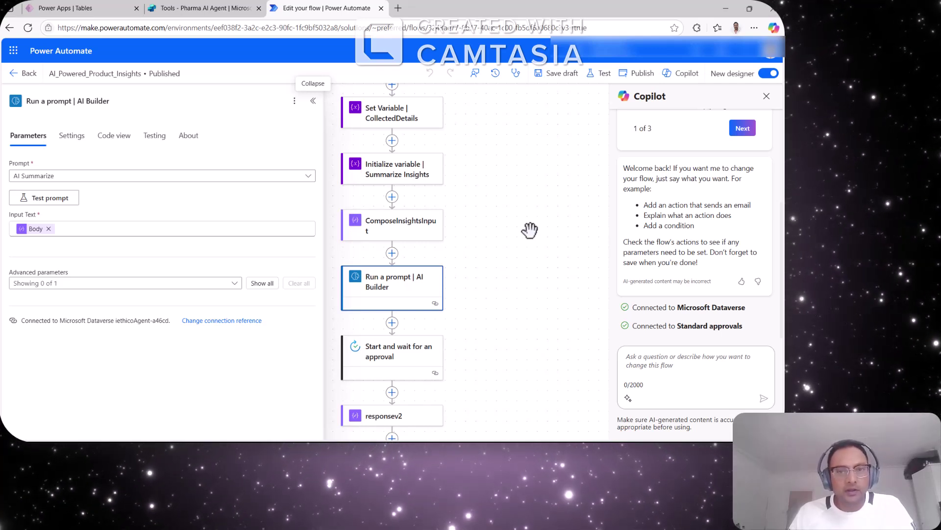
scroll(533, 229, down, 1)
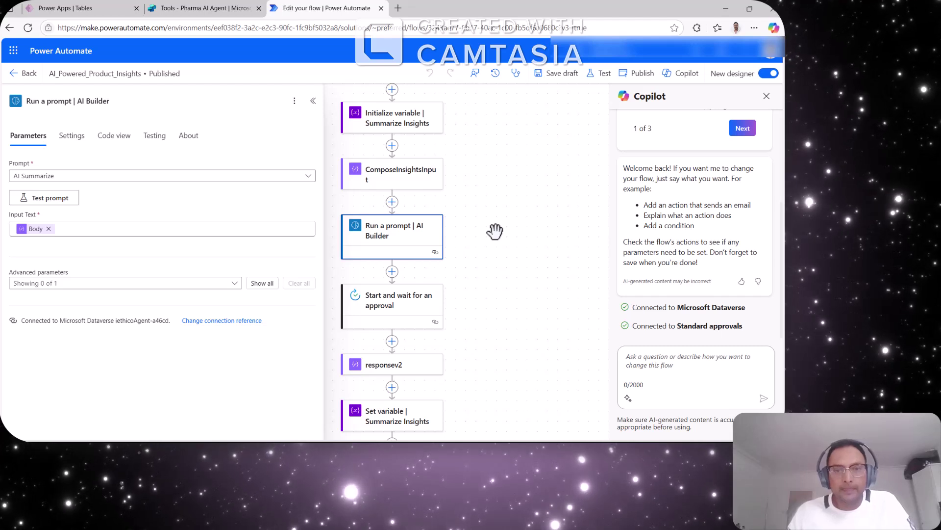
Inspect the inputs of the responsev2, Compose | Result and Compose | Final Response actions near the end of the flow.
scroll(490, 232, down, 2)
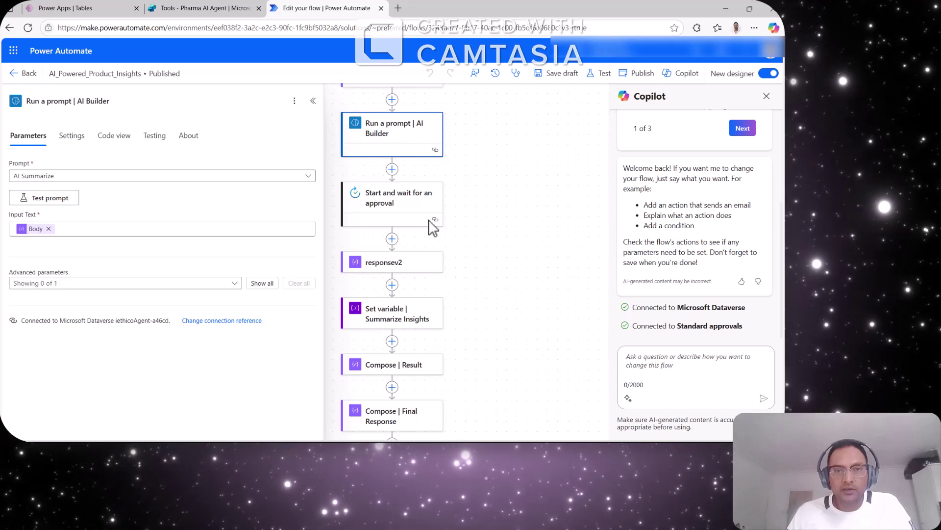
click(409, 264)
mouse_move(25, 177)
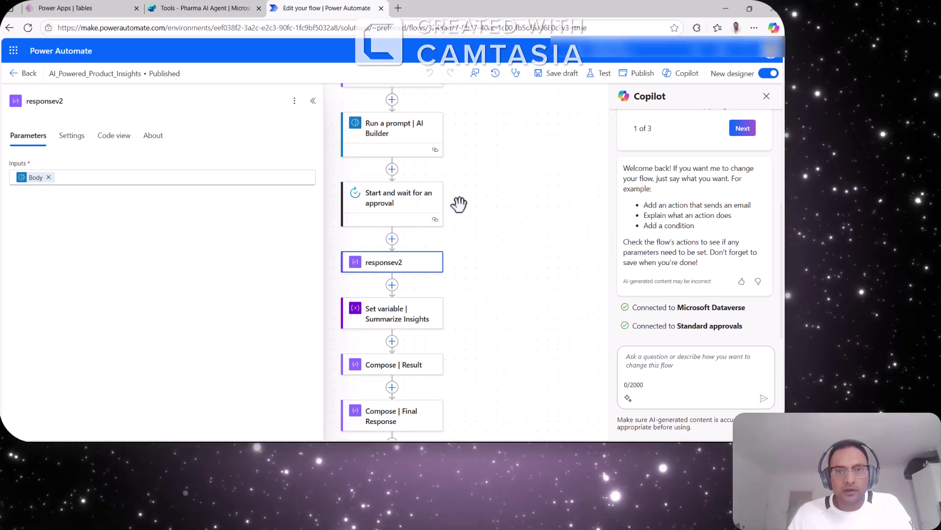
scroll(477, 223, down, 1)
scroll(404, 275, down, 2)
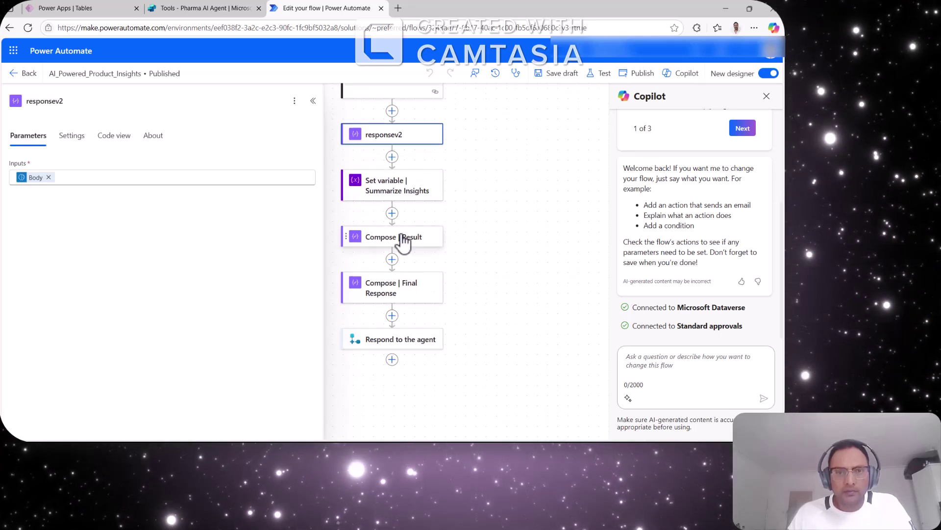
click(391, 243)
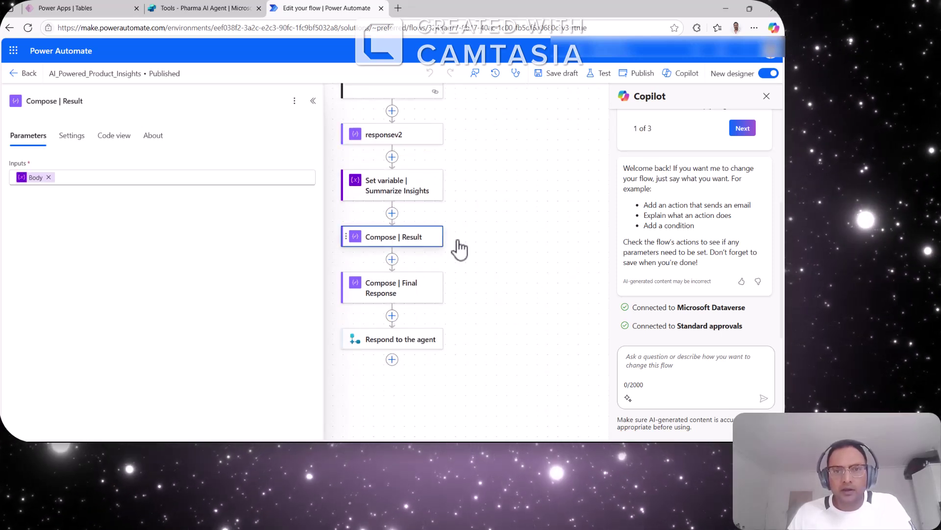
click(388, 289)
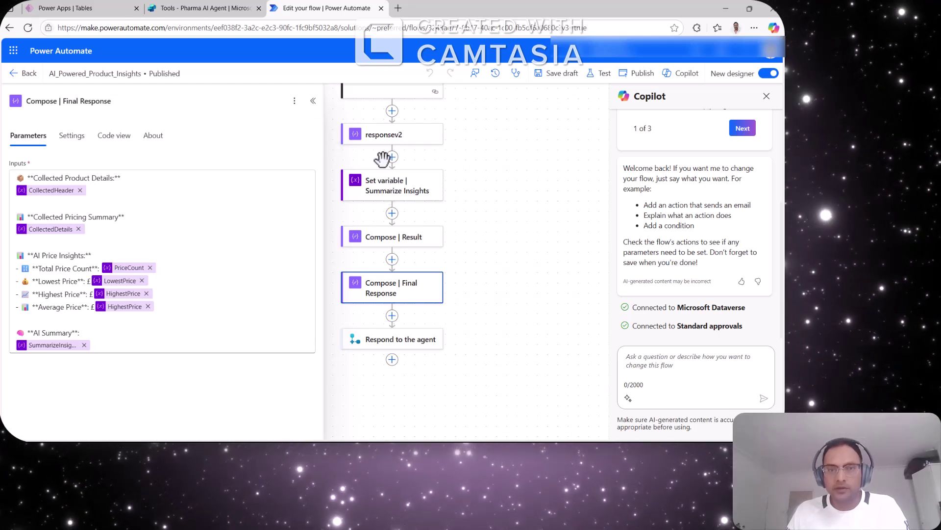
Switch to Copilot Studio, reload the Pharma AI Agent page and publish the agent.
click(199, 8)
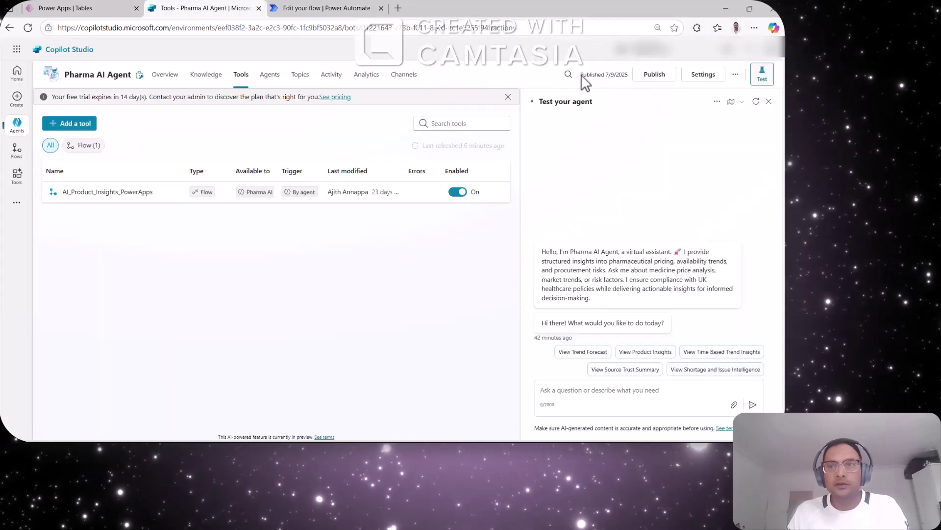
click(28, 27)
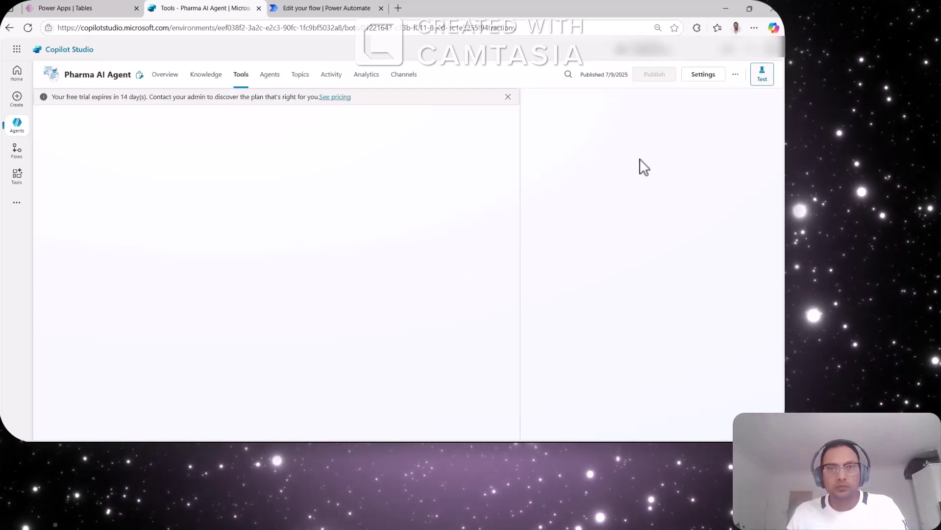
click(656, 78)
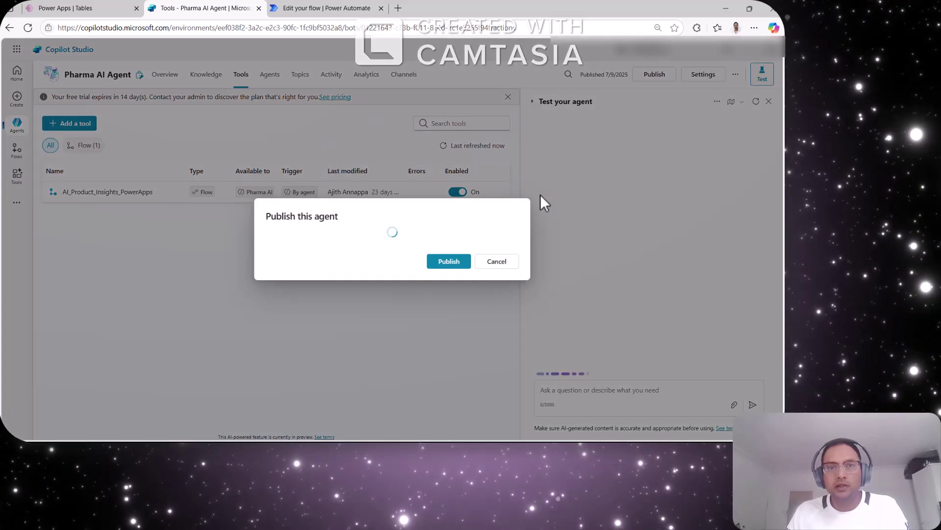
click(449, 262)
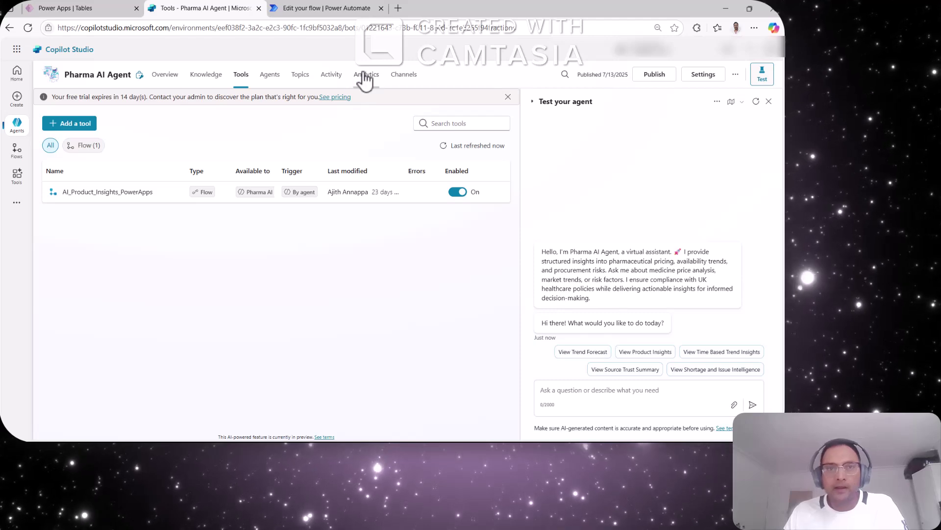
Open the agent's Teams and Microsoft 365 Copilot channel and launch Pharma AI Agent in the Microsoft Teams desktop app.
click(408, 81)
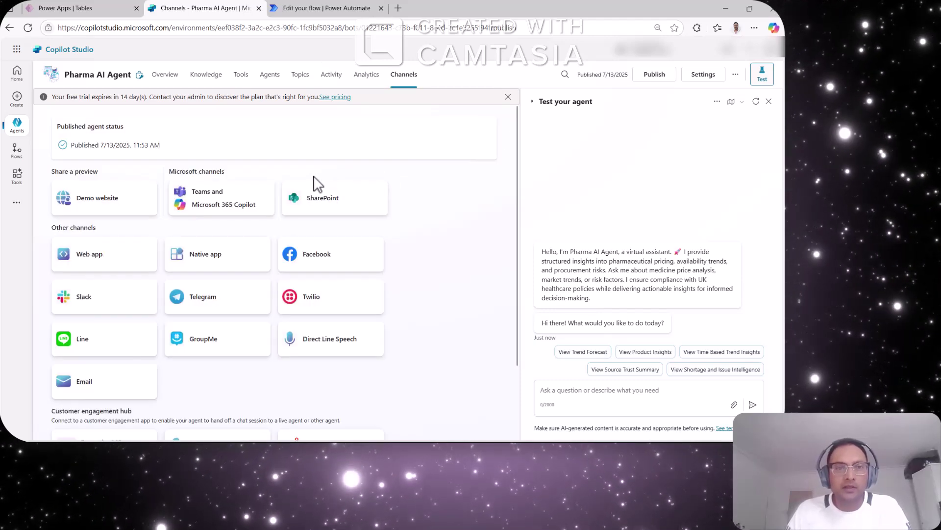
click(263, 205)
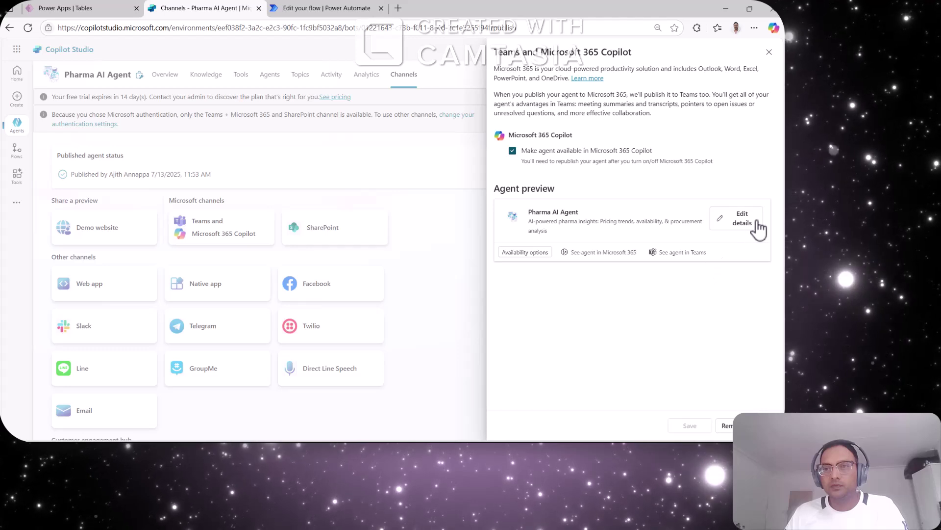
click(671, 253)
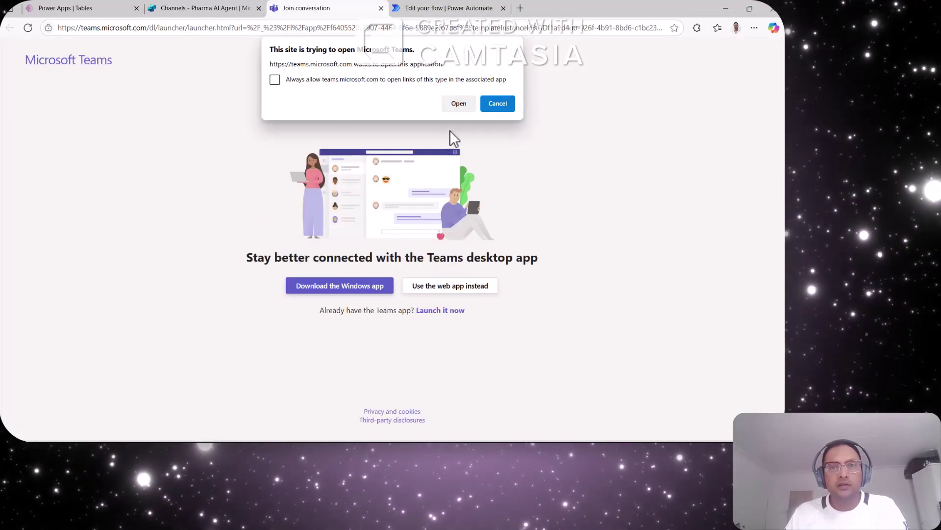
click(455, 105)
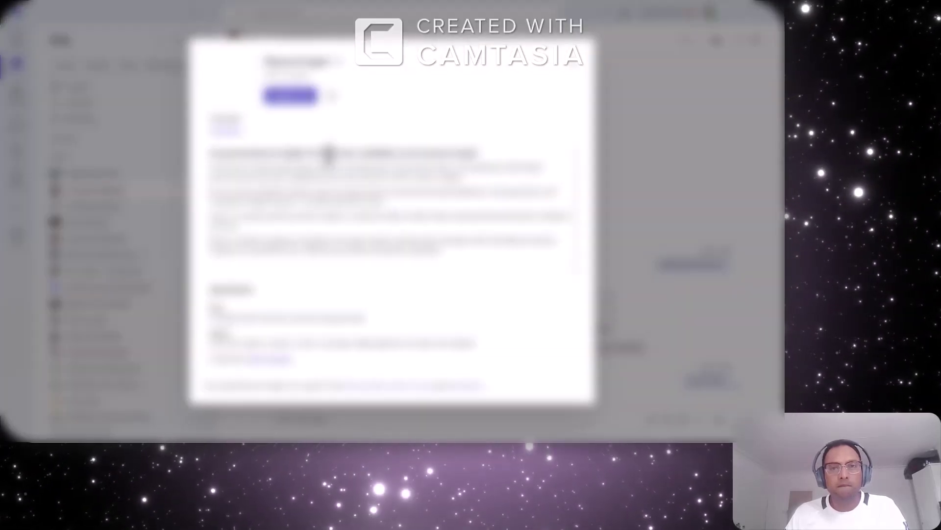
click(299, 98)
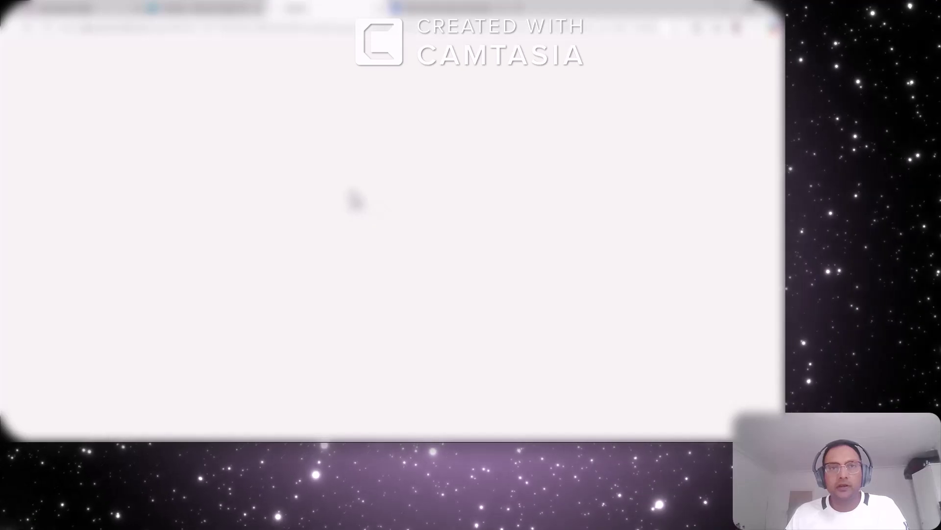
click(454, 104)
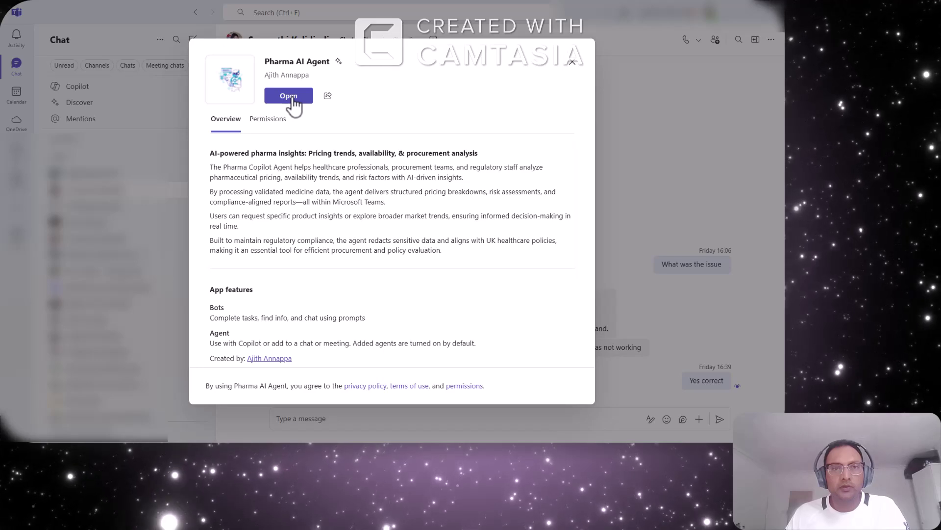
click(293, 98)
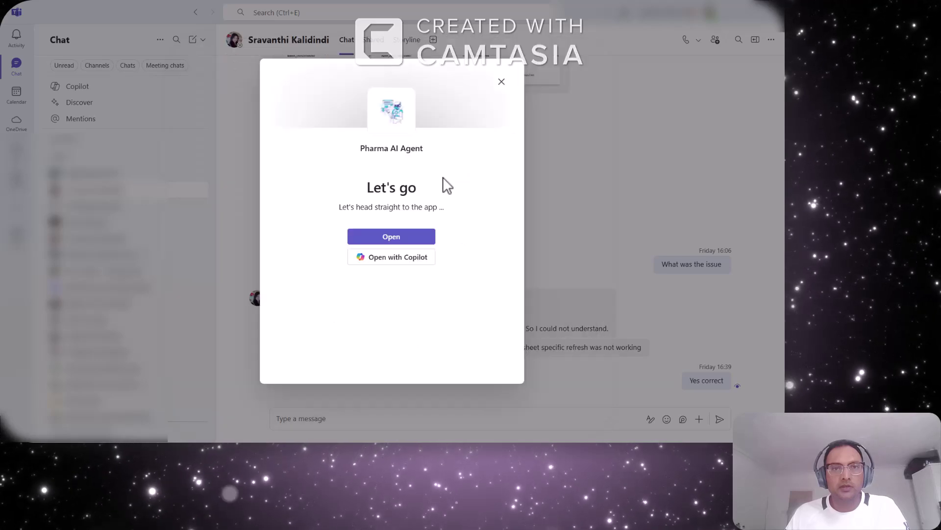
click(396, 240)
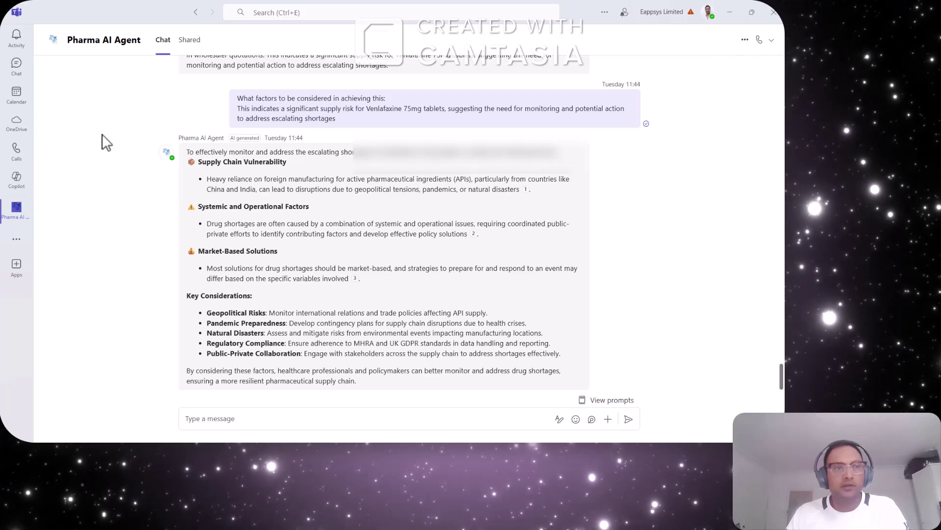
Send "Hi" to Pharma AI Agent in Teams and delete the agent's existing chat conversation.
click(255, 416)
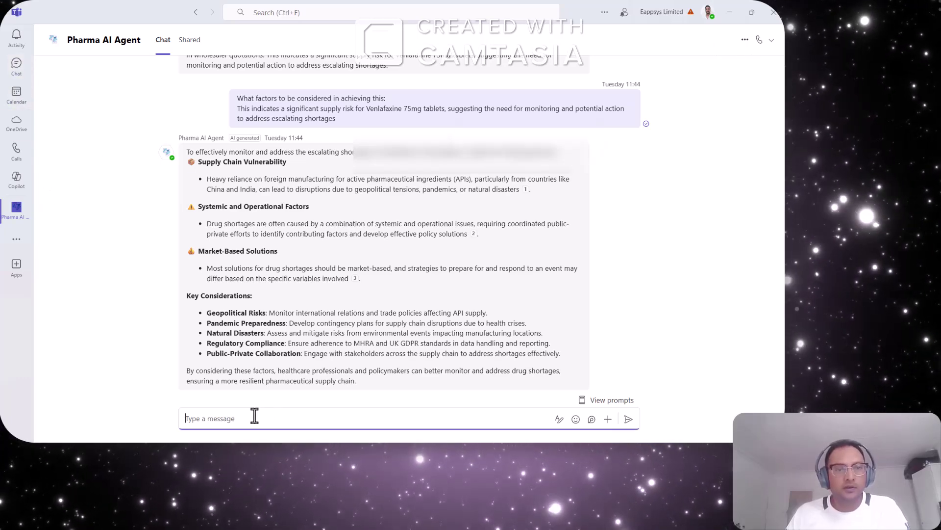
text(H)
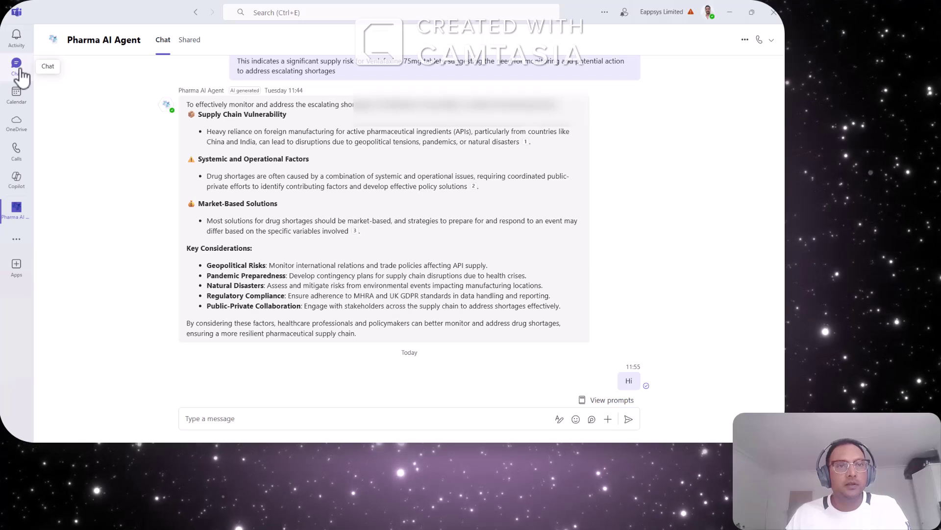
click(20, 70)
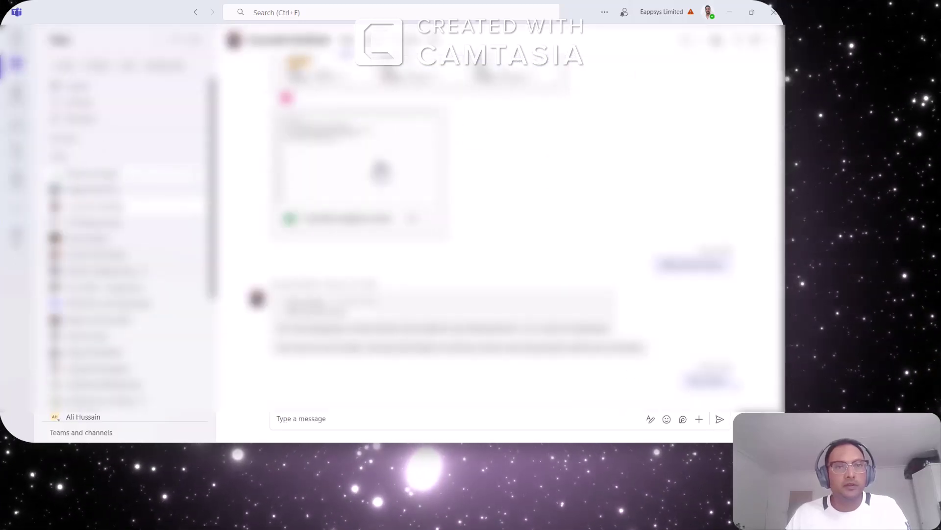
click(89, 173)
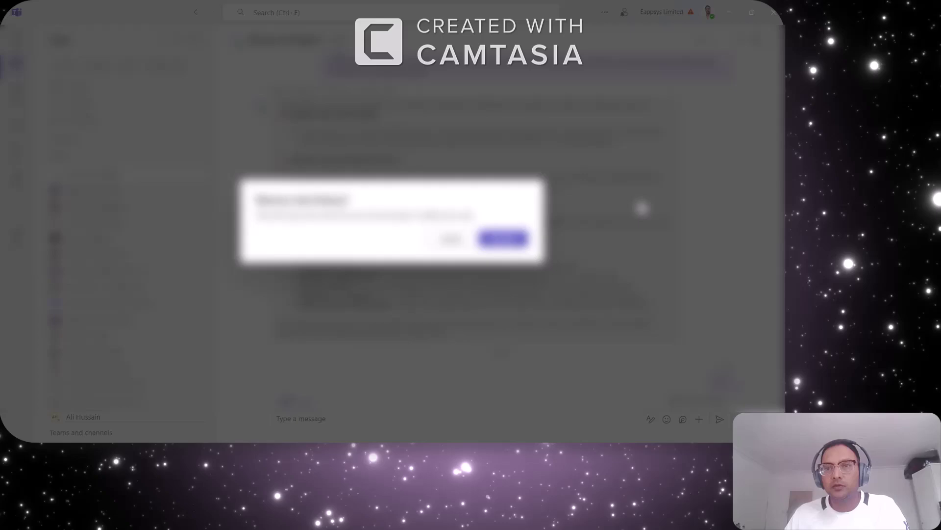
click(711, 177)
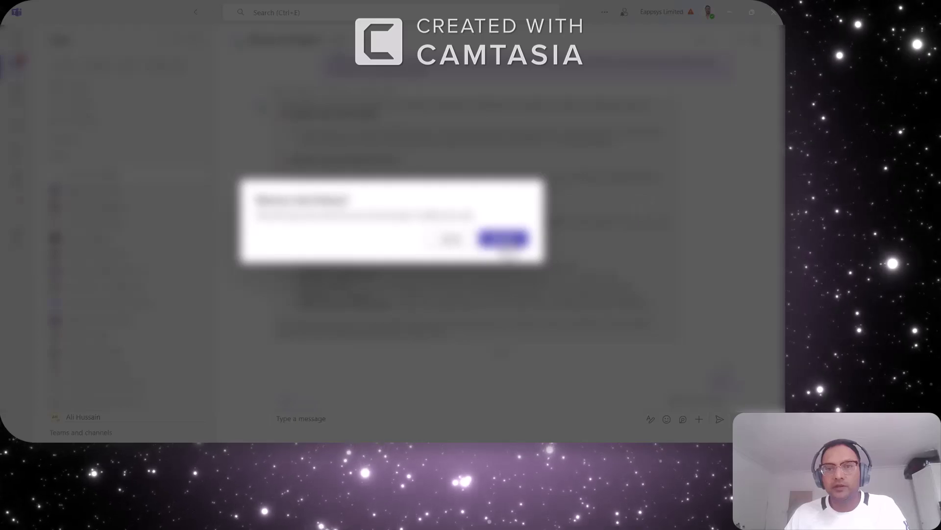
click(505, 240)
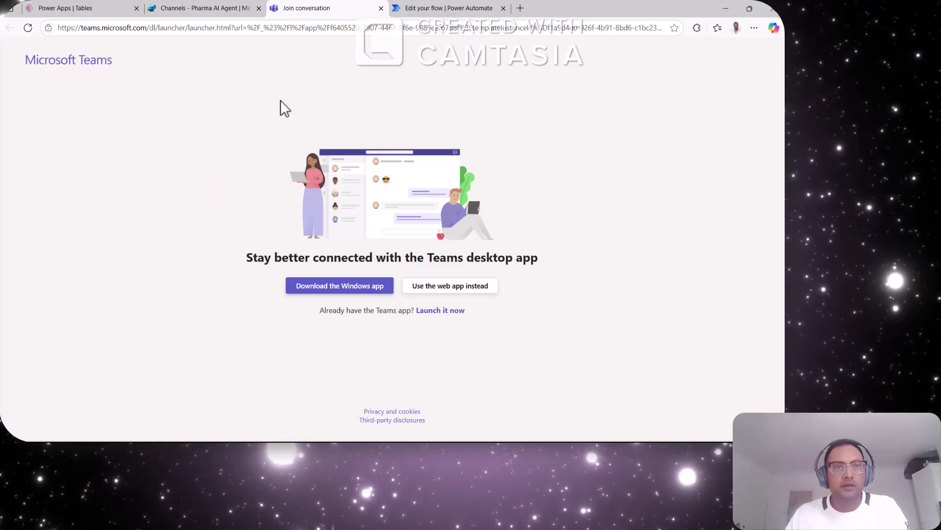
Close the Teams launcher page and relaunch Pharma AI Agent in Microsoft Teams from the Copilot Studio channel settings.
click(381, 7)
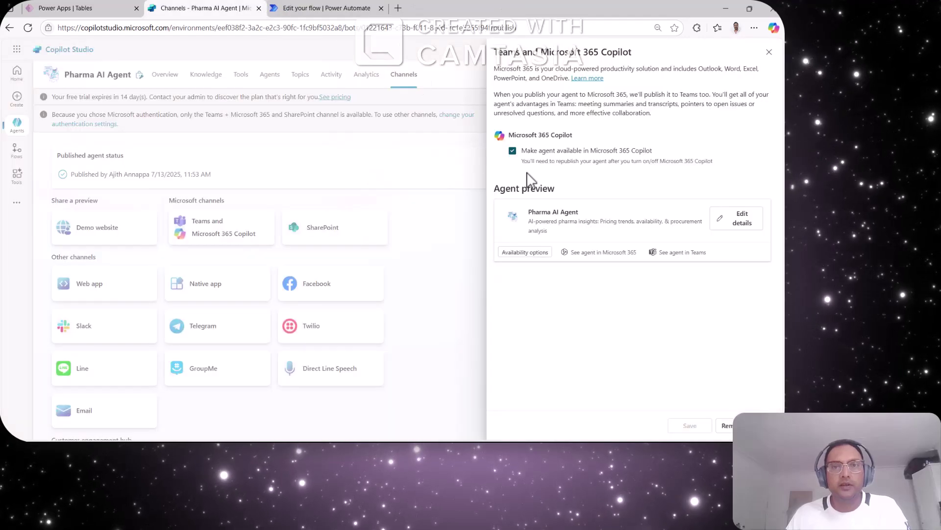
click(681, 252)
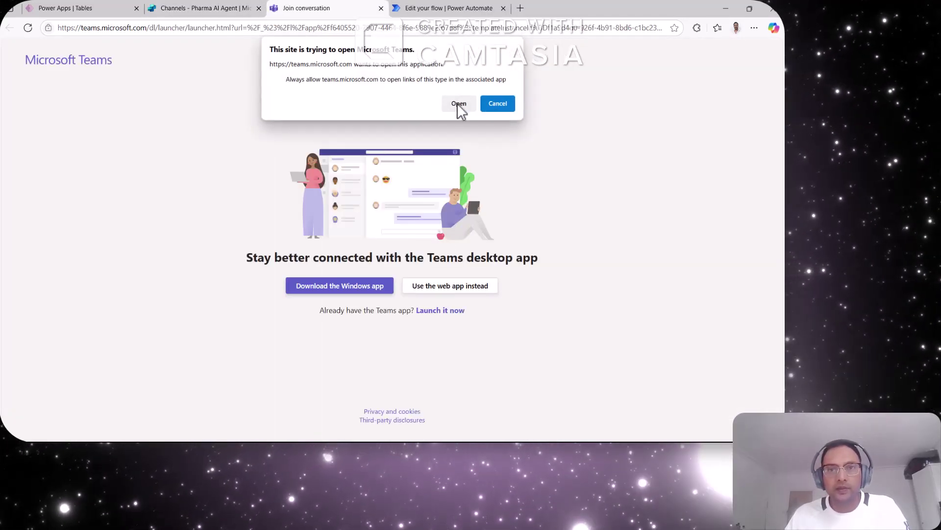
click(459, 103)
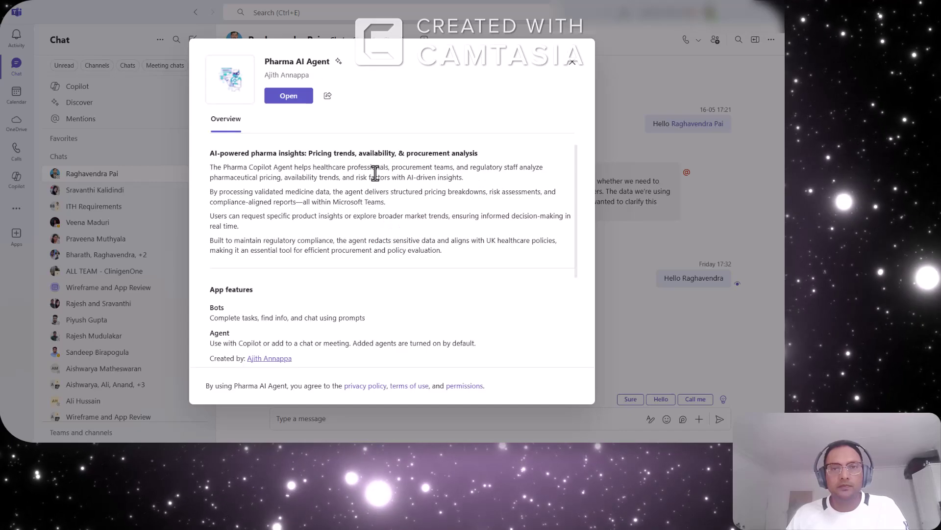
click(289, 96)
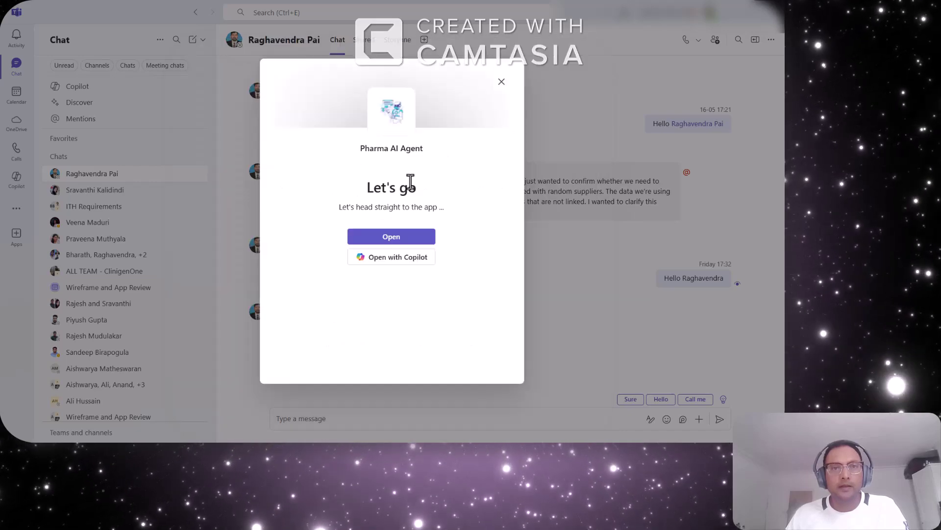
click(397, 238)
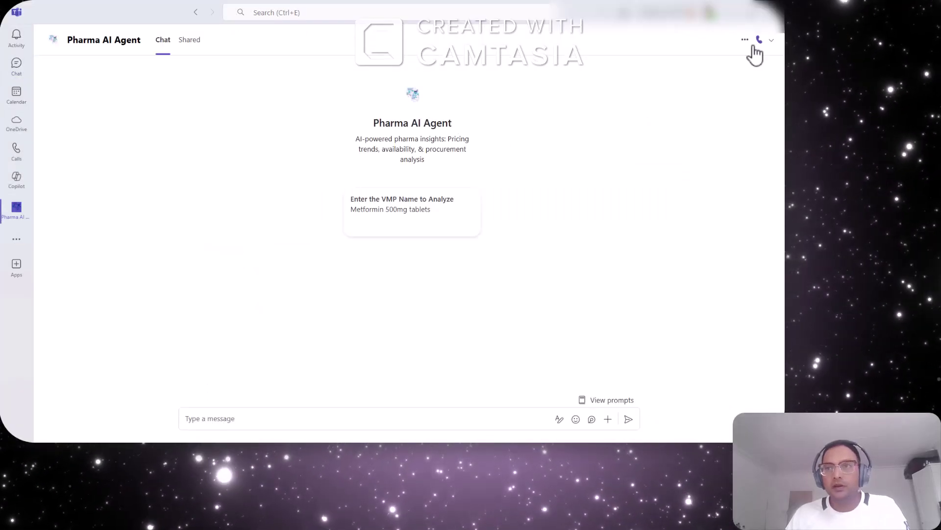
Open the Pharma AI Agent app in a new Teams window and maximize it.
click(745, 39)
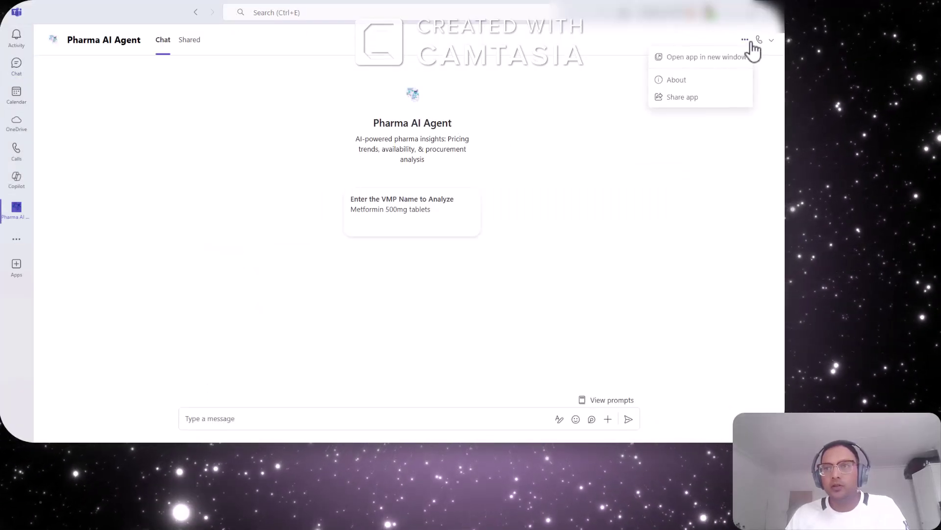
click(706, 59)
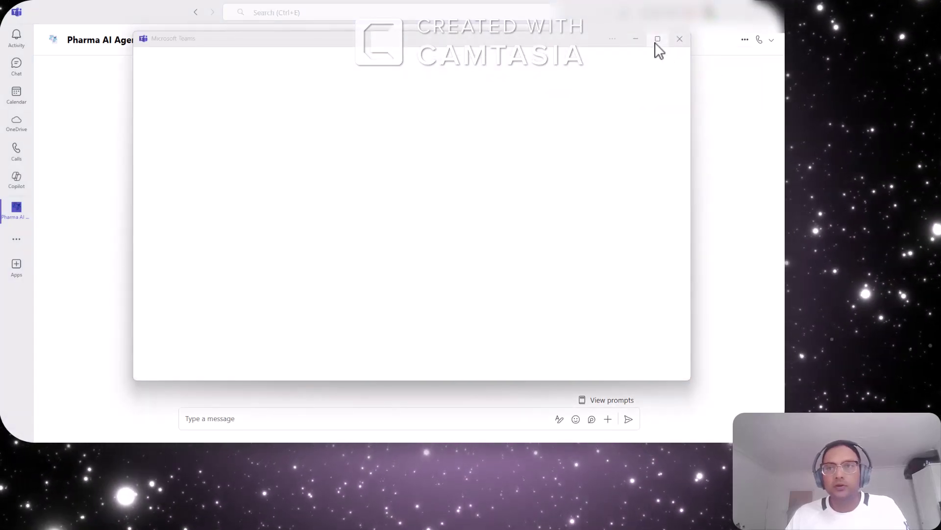
click(658, 39)
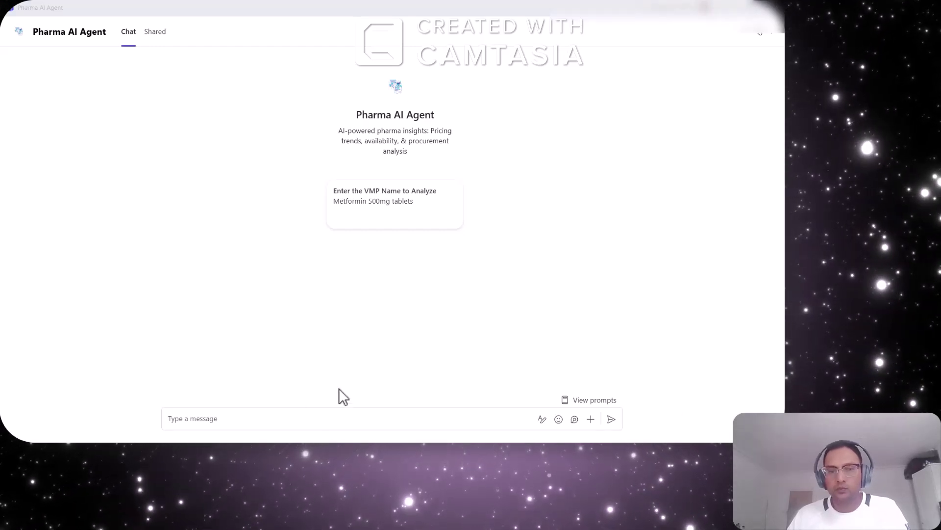
Send the message "Hello" to Pharma AI Agent.
click(210, 413)
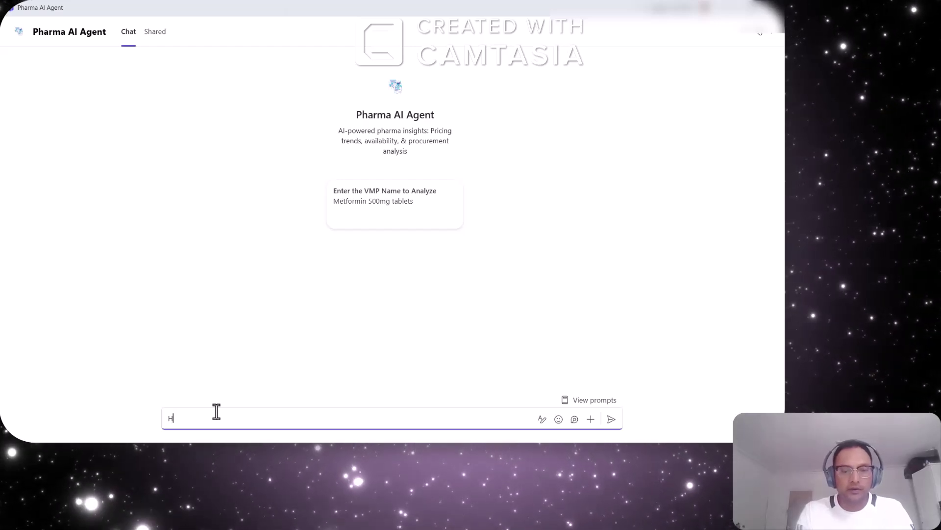
text(Hello)
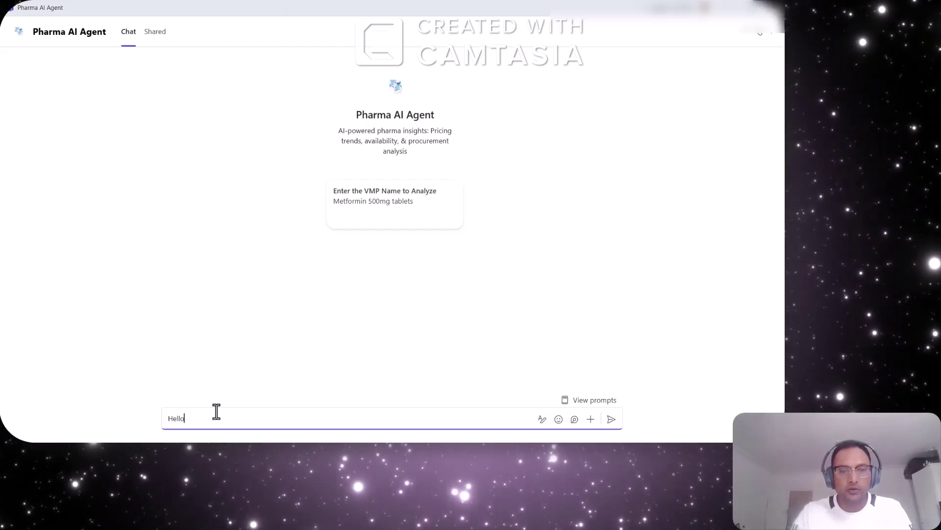
key(Return)
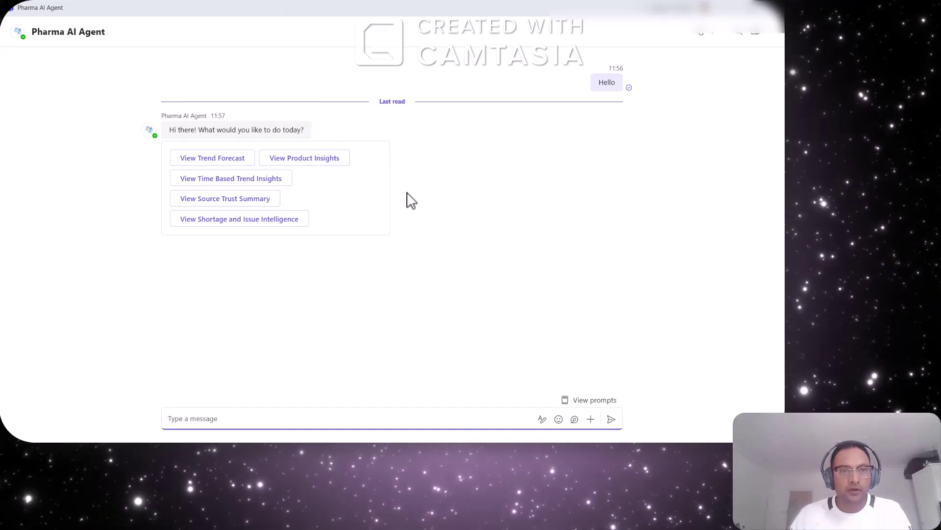
Choose View Product Insights in the agent chat and submit the copied VMP value to search.
click(310, 163)
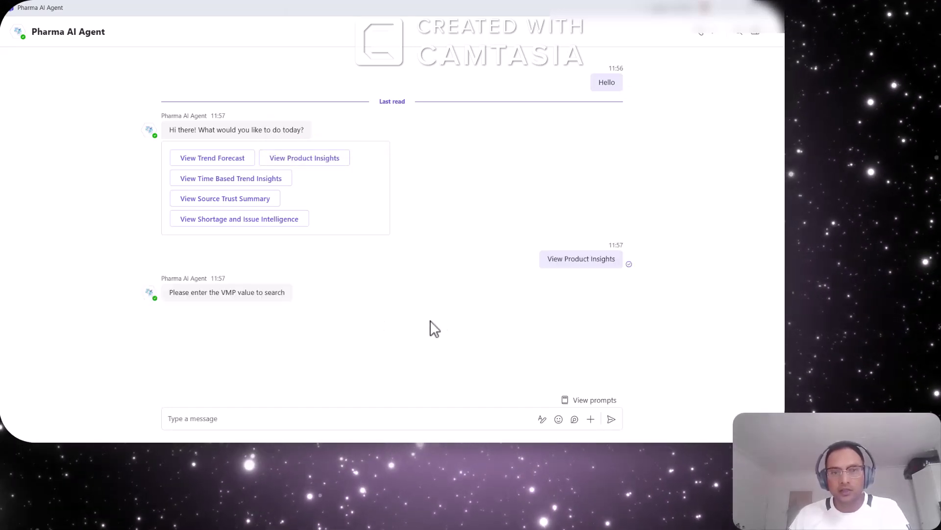
click(275, 418)
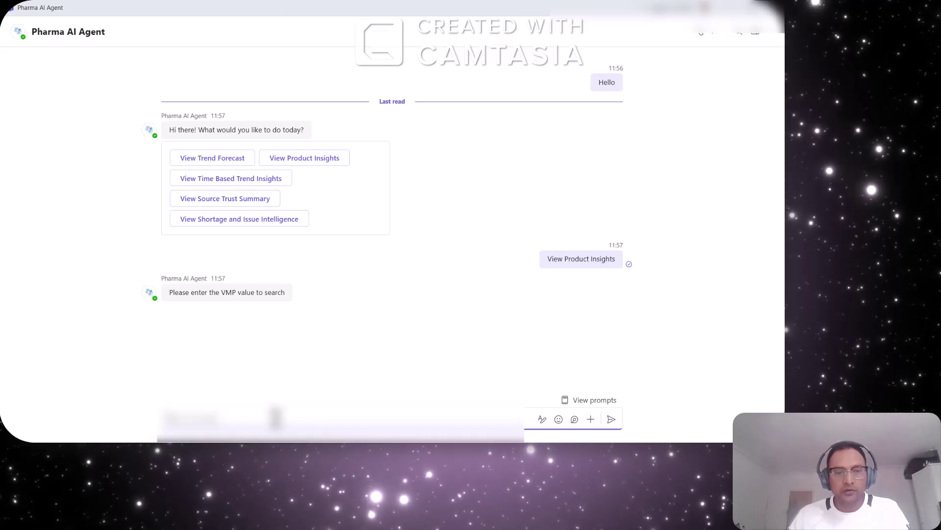
key(ctrl+v)
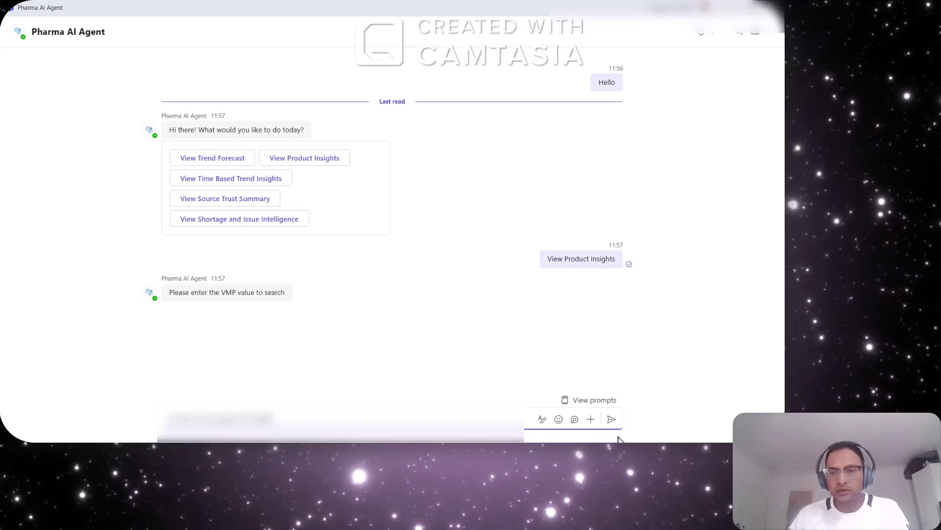
click(611, 419)
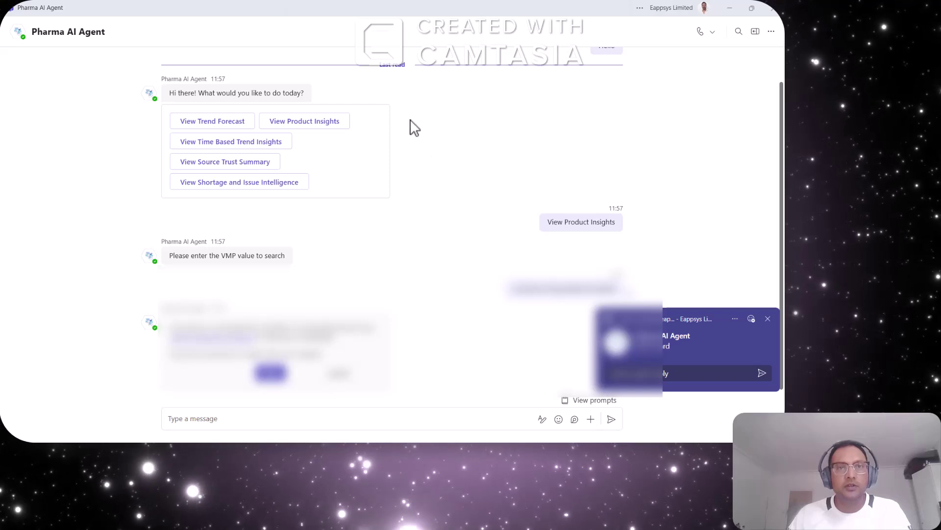
Switch to the Copilot Studio connections page, review the stale AI_Powered_Product_Insights connection and submit it with Standard approvals.
key(alt+Tab)
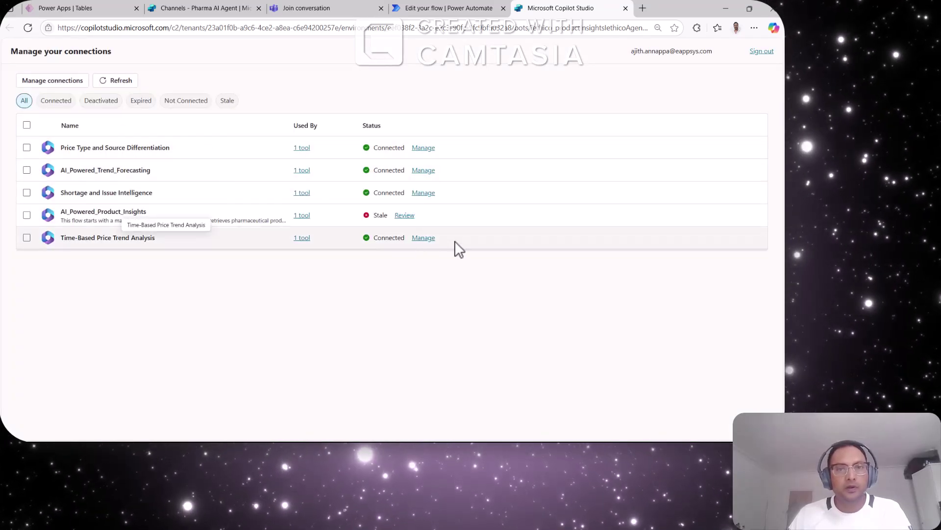
click(407, 215)
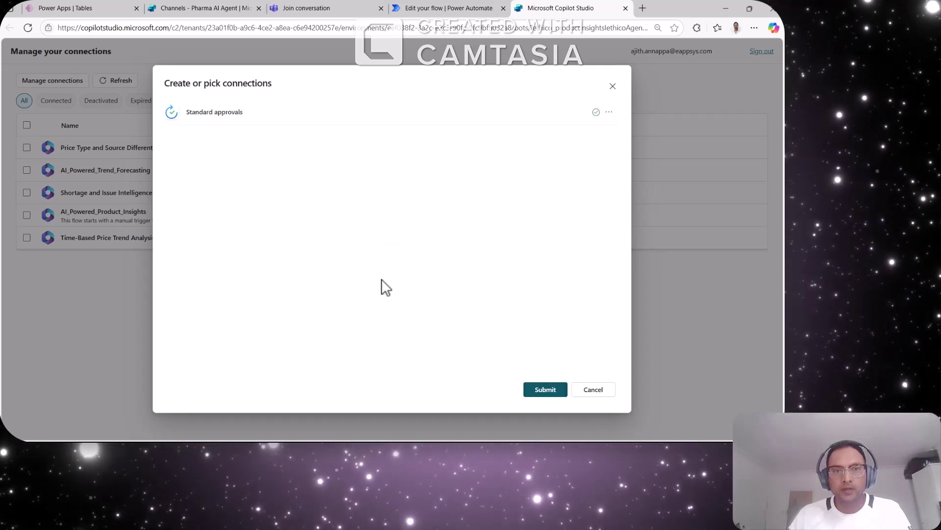
click(547, 391)
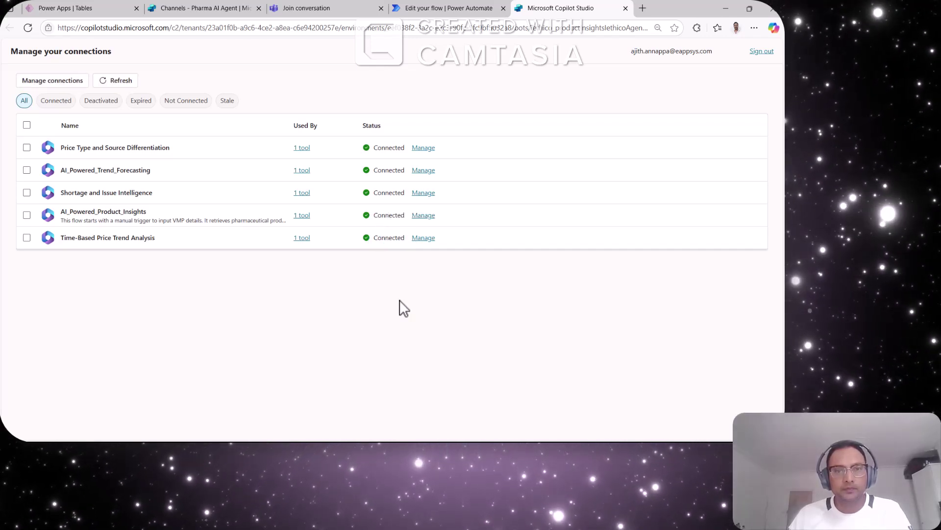
Return to Microsoft Teams, send "Hello" to Pharma AI Agent and choose View Product Insights.
key(alt+Tab)
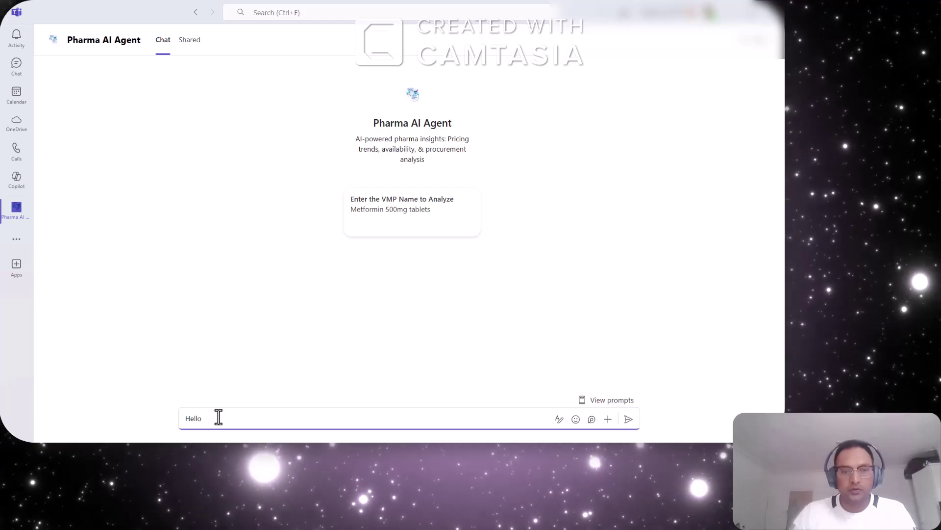
key(Return)
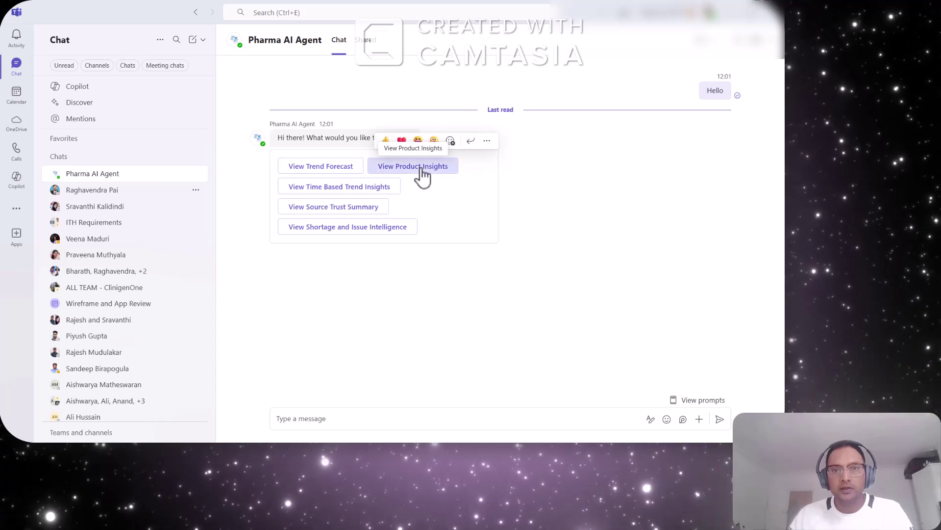
click(420, 169)
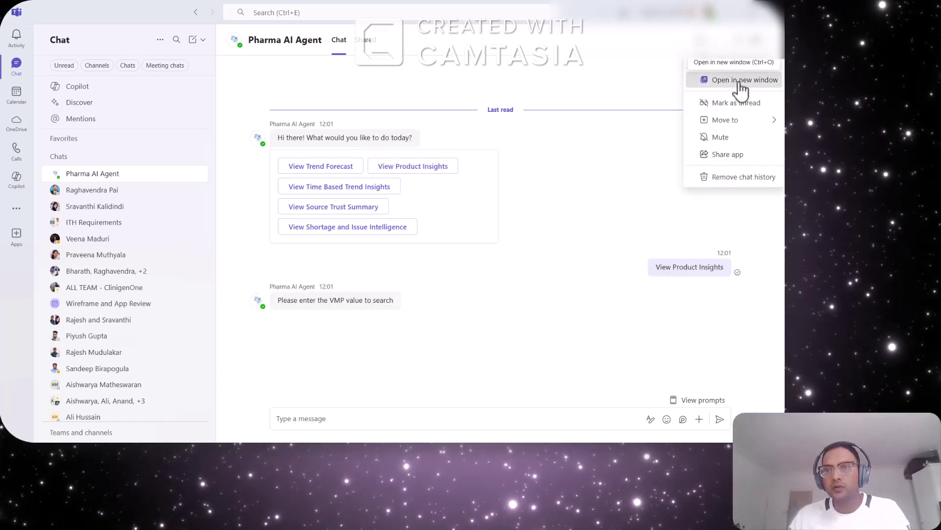
Open the agent chat in a new window, maximize it and submit the VMP value "Abacavir 600mg / Lamivudine 300mg tablets".
click(742, 81)
click(364, 115)
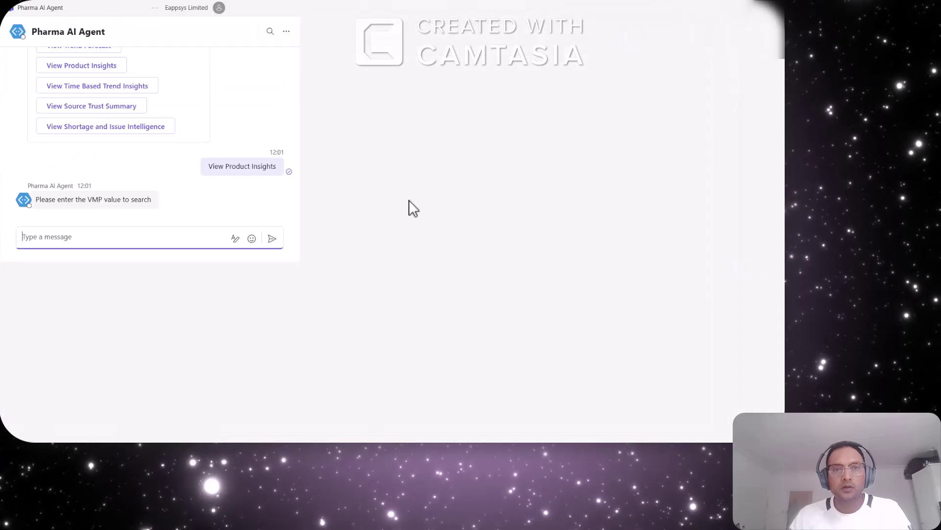
key(ctrl+v)
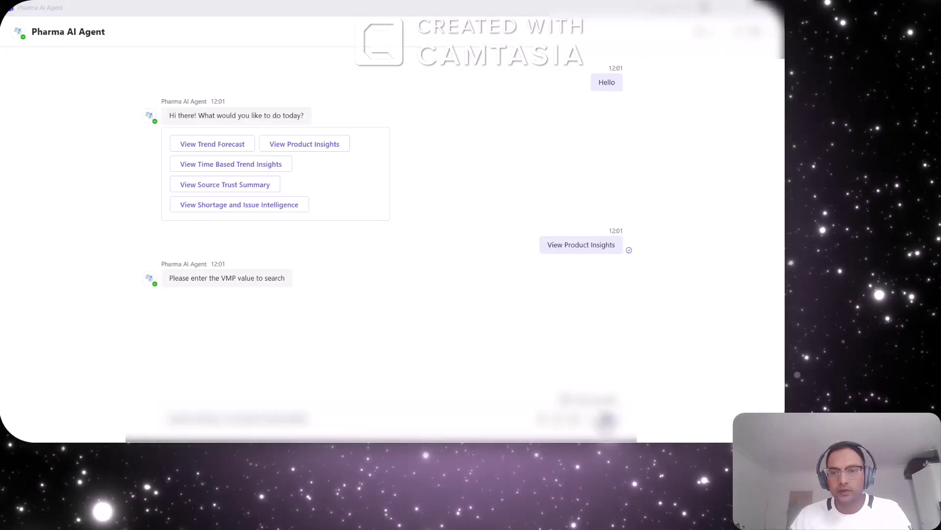
click(622, 400)
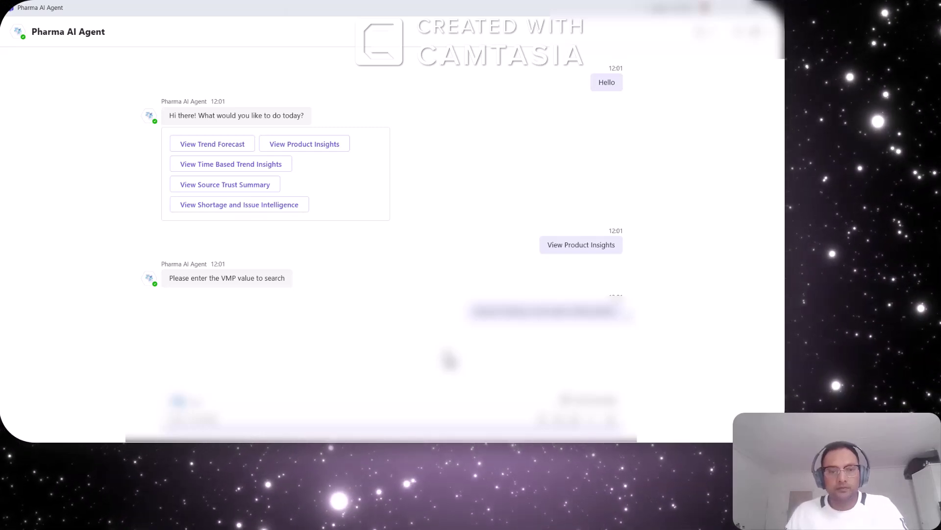
Open the incoming request in Teams Approvals and submit the approval response.
key(alt+Tab)
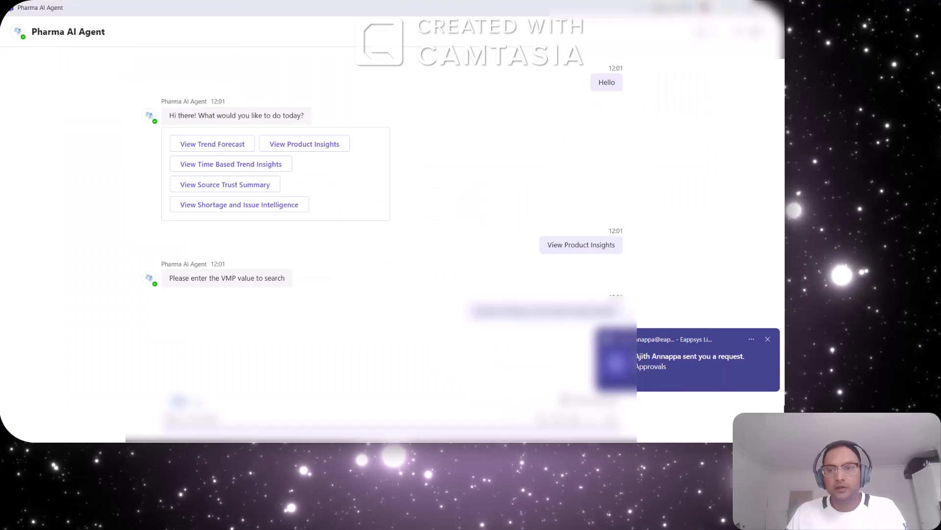
click(693, 388)
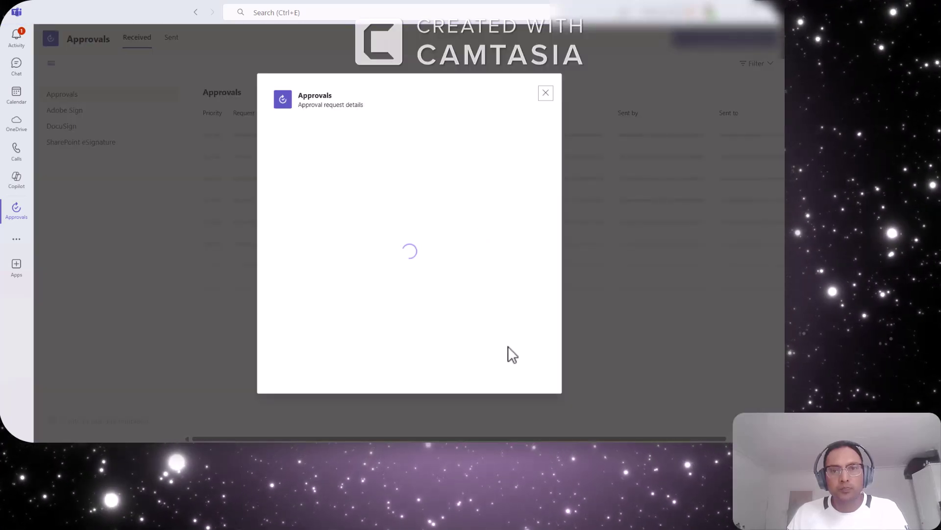
click(514, 375)
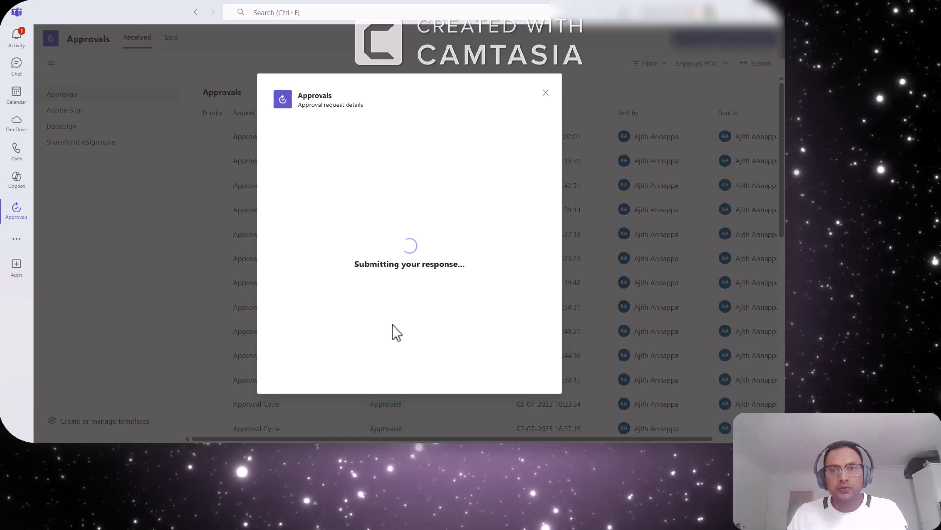
Return to the agent chat and examine the AI Price Insights and AI Summary in the product insights response.
key(alt+Tab)
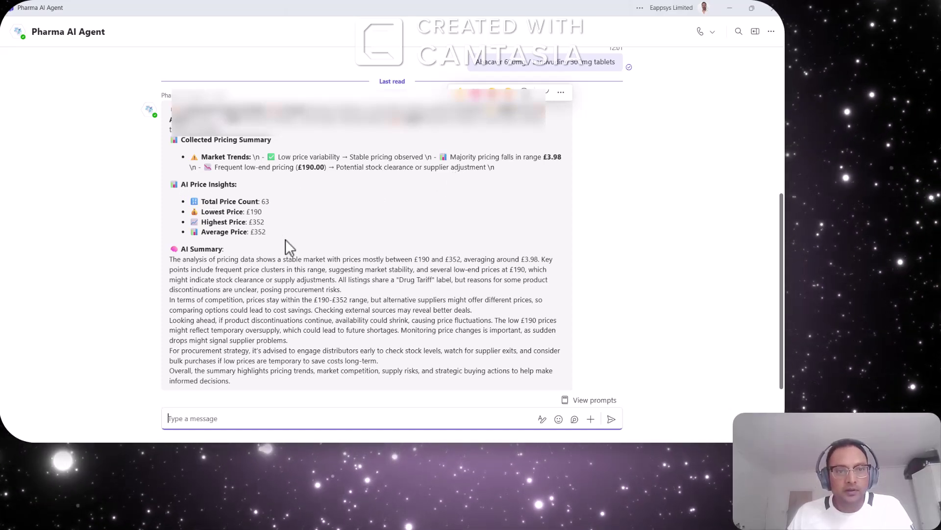
drag(270, 202, 214, 233)
shift+click(206, 202)
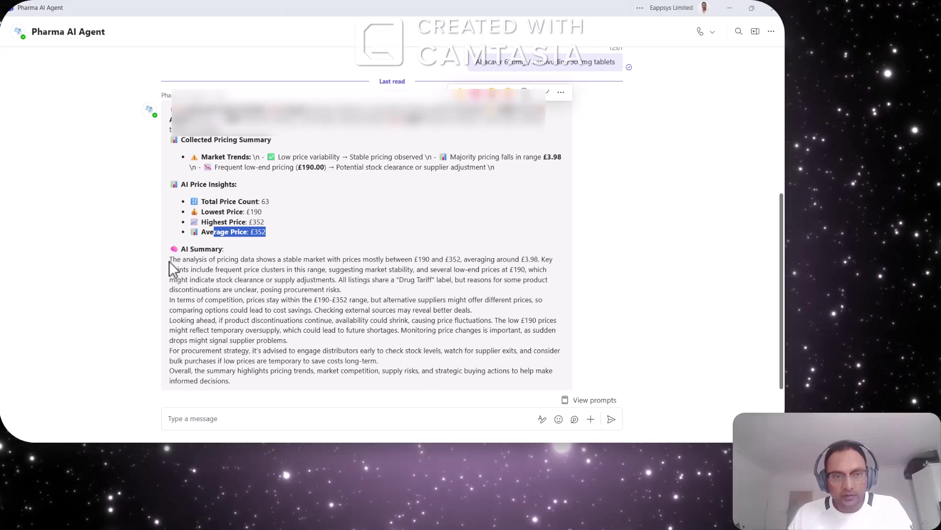
drag(169, 261, 410, 310)
click(416, 245)
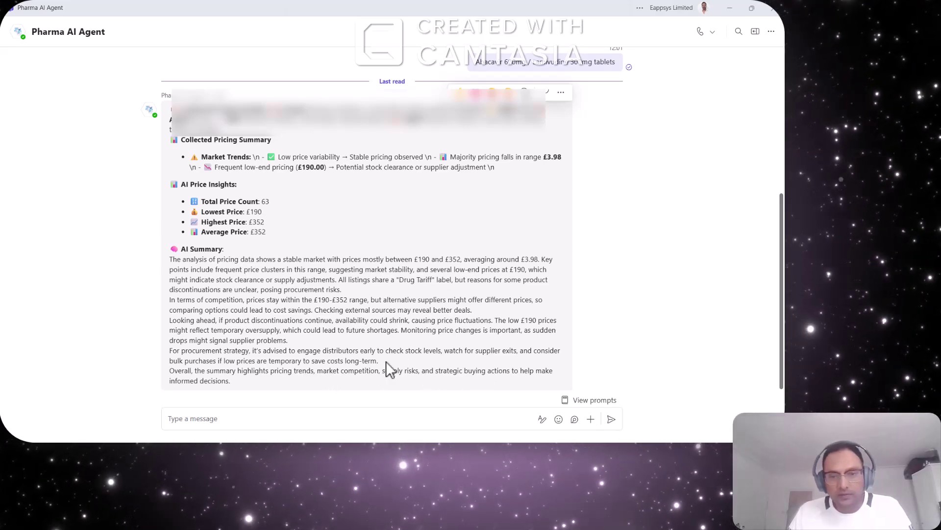
Draft the message "What do you suggest to encouter this:" followed by the procurement strategy paragraph copied from the AI Summary.
drag(379, 361, 168, 357)
key(ctrl+c)
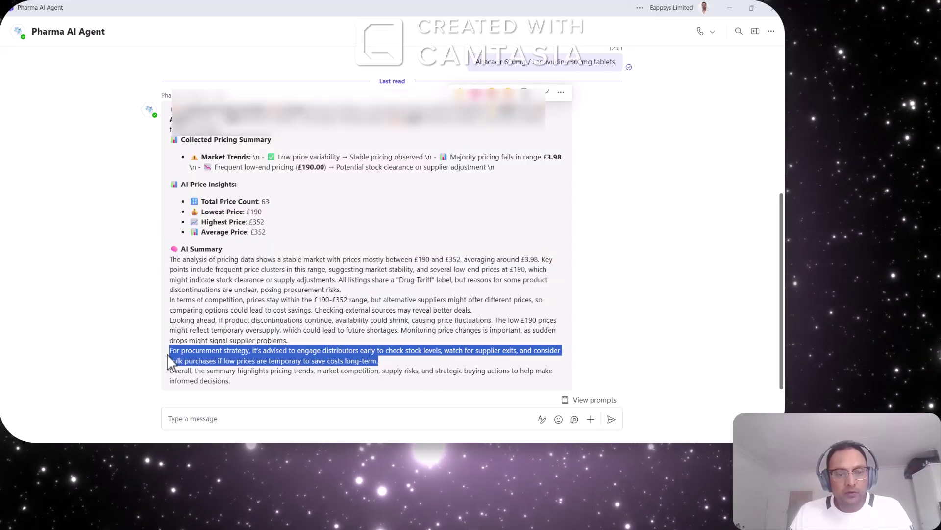
click(208, 413)
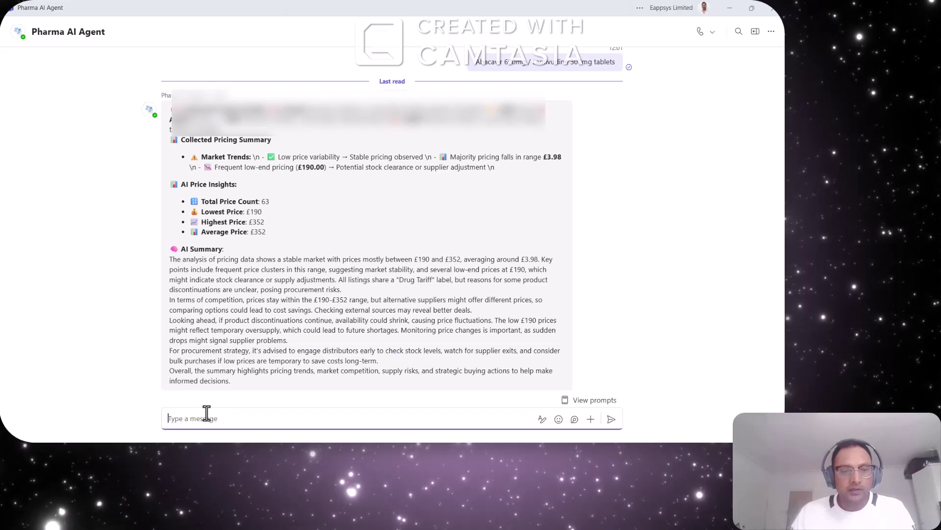
text(w)
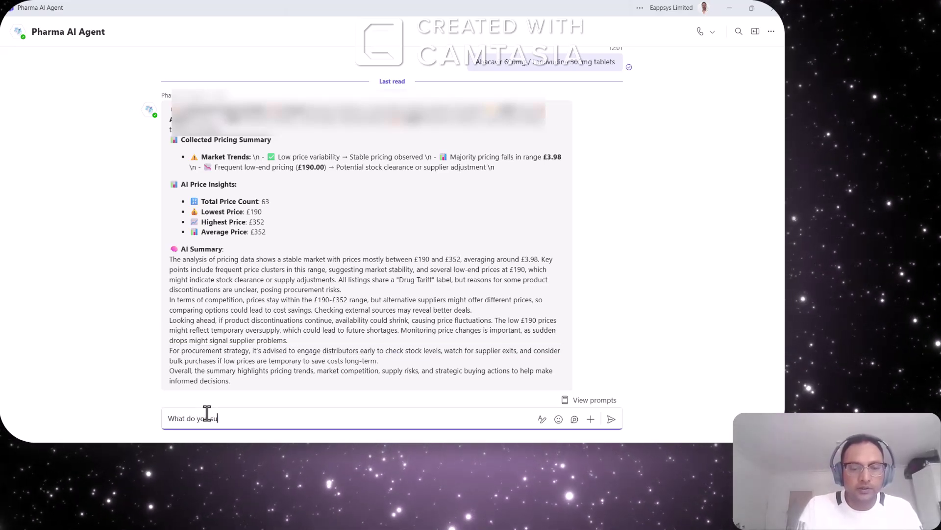
text(hat do you suggest to)
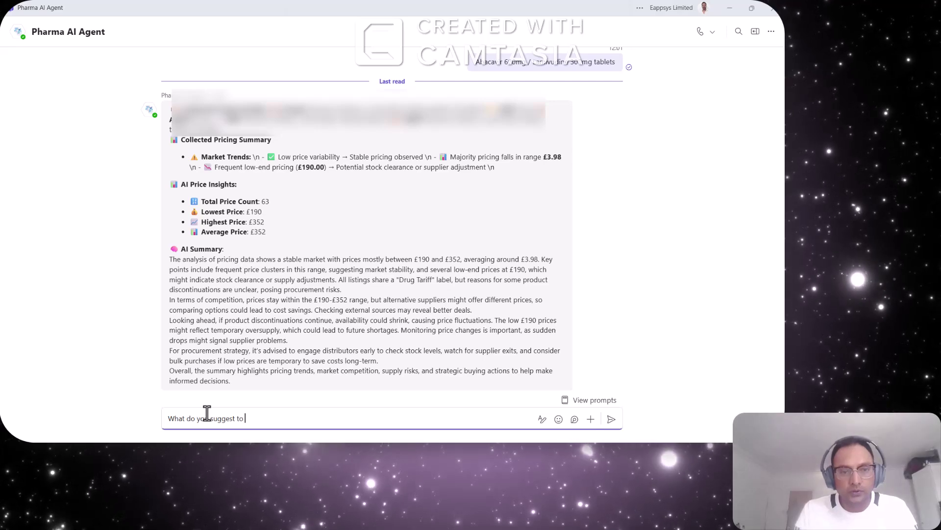
text( encoute)
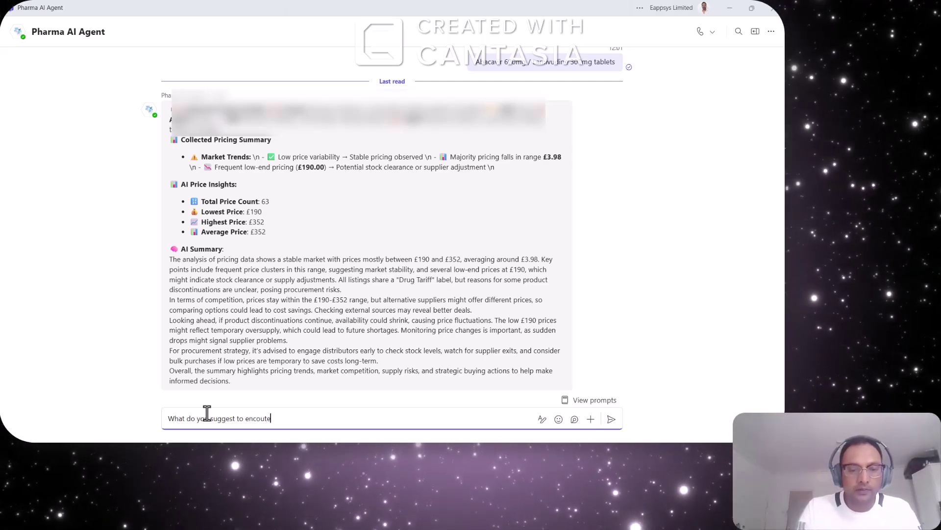
text(r this:)
key(shift+Return)
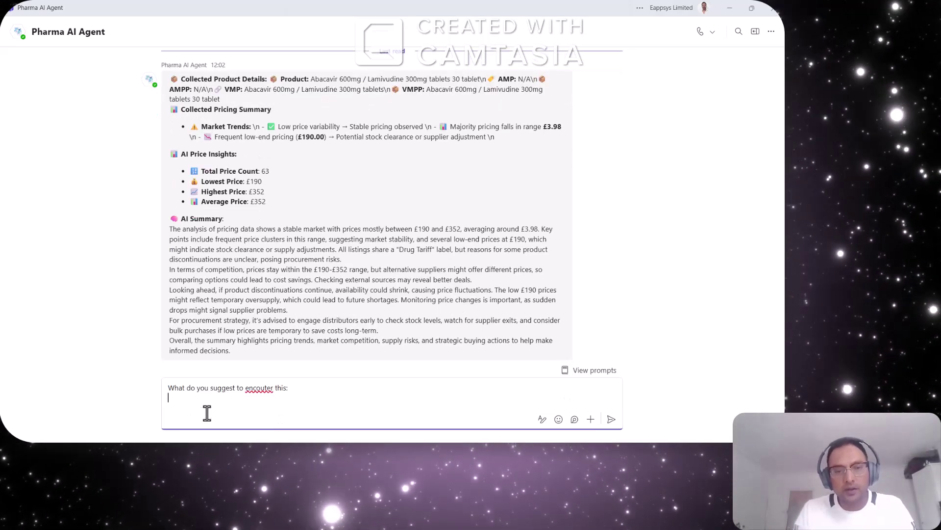
key(ctrl+v)
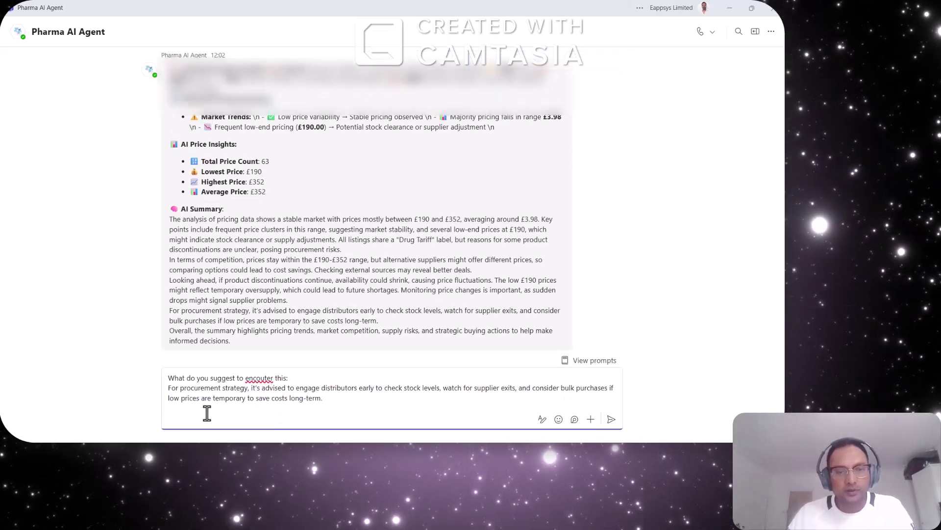
Correct the misspelled word to "encounter" in the drafted question and send it to the agent.
click(255, 379)
click(271, 340)
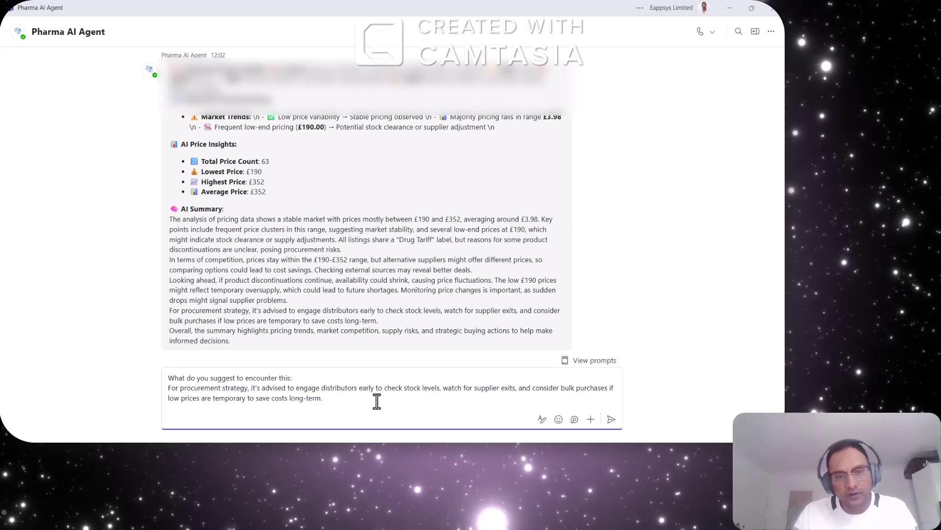
key(Return)
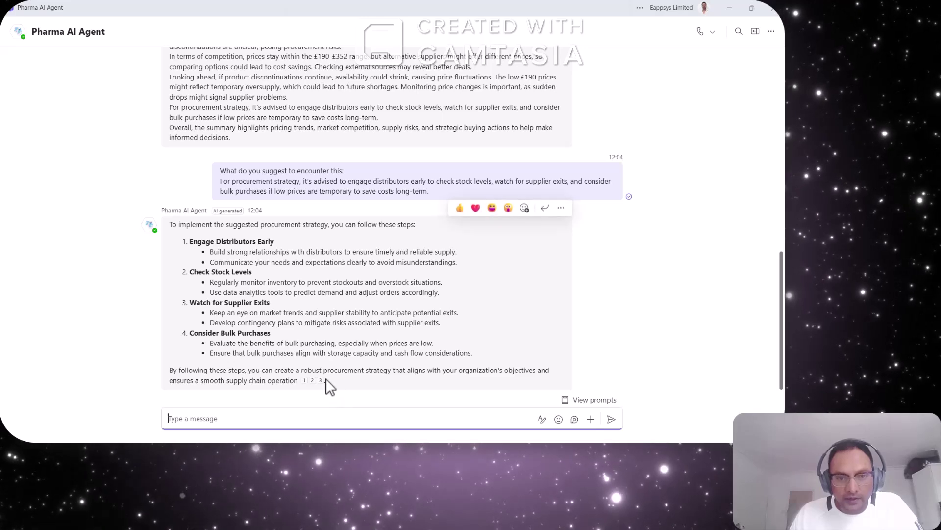
Examine the agent's procurement strategy suggestions and compare them with the earlier product insights response.
mouse_move(321, 382)
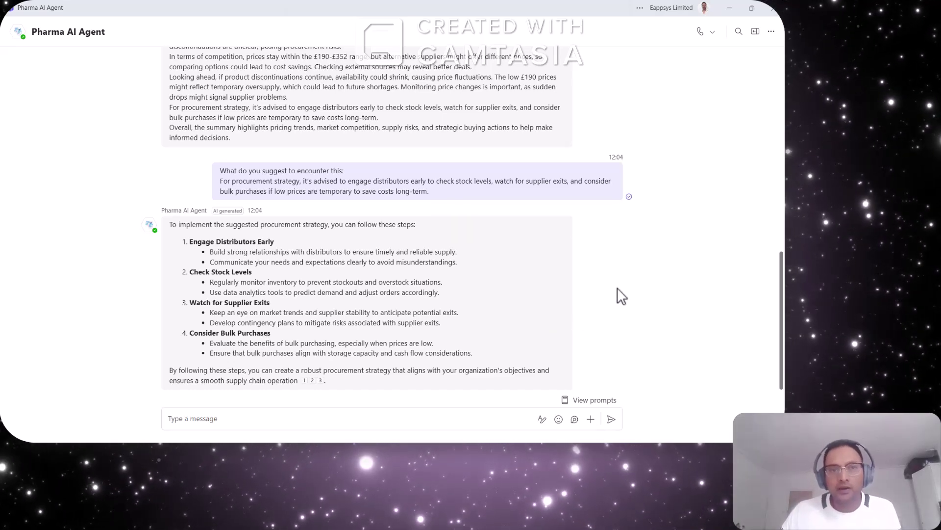
scroll(601, 289, up, 2)
scroll(598, 288, up, 3)
scroll(597, 289, down, 3)
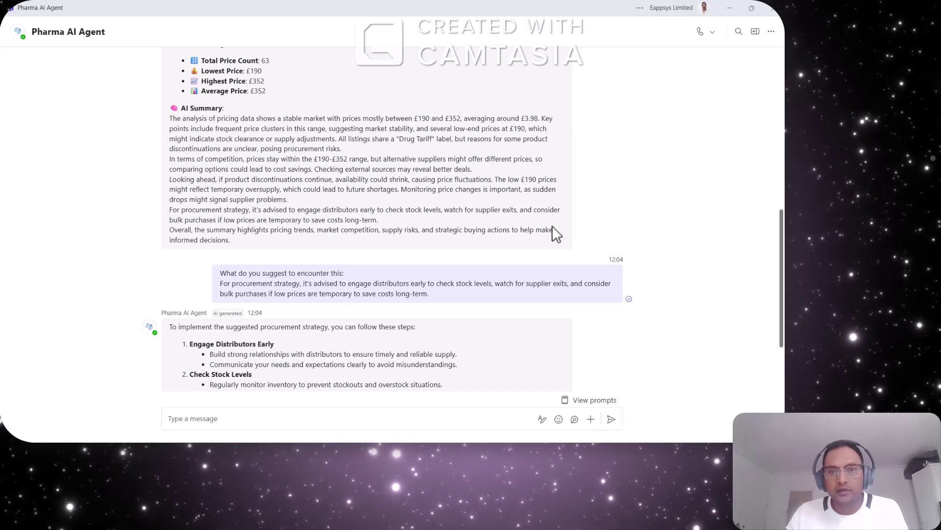
scroll(484, 159, up, 3)
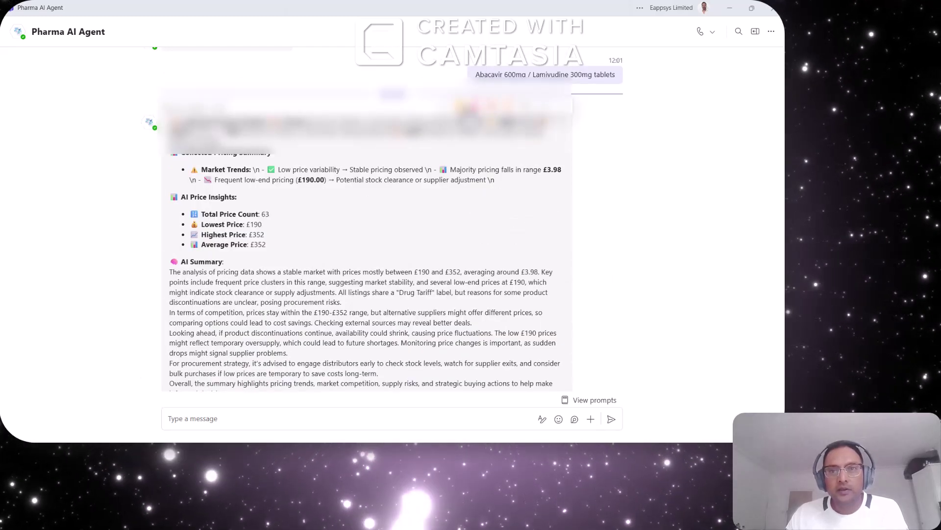
scroll(510, 199, down, 5)
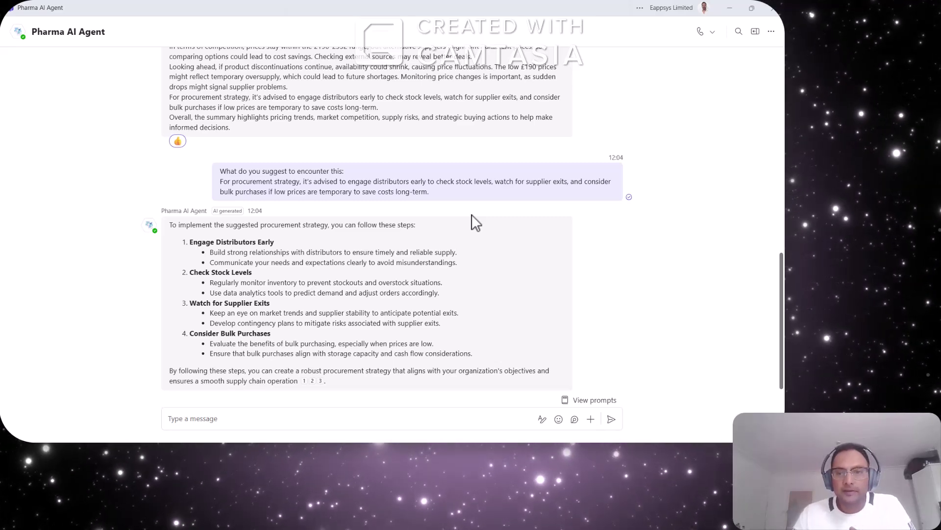
mouse_move(462, 226)
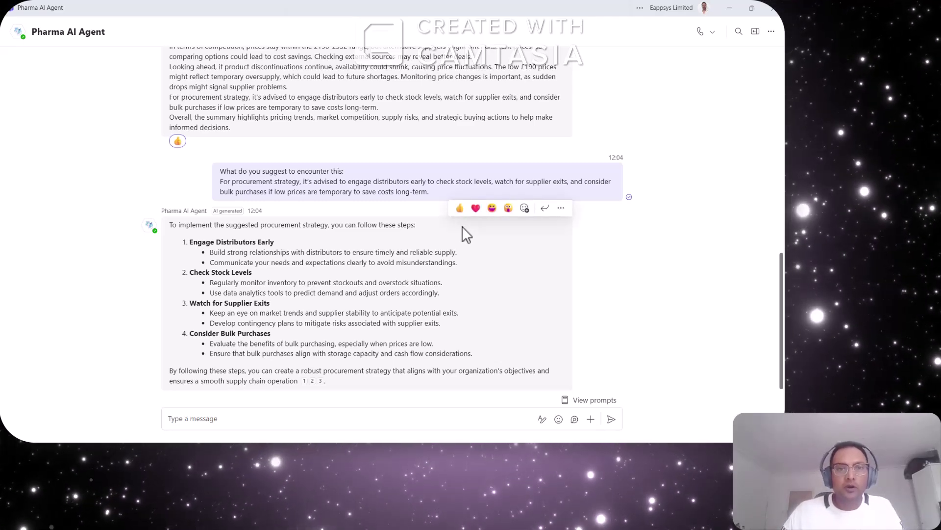
scroll(466, 235, up, 5)
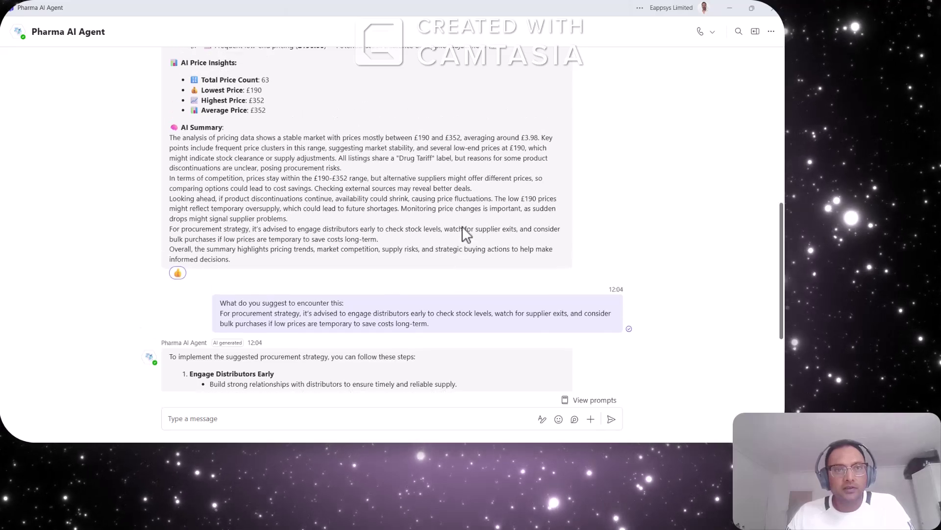
scroll(466, 233, down, 2)
scroll(463, 233, down, 2)
scroll(462, 231, up, 5)
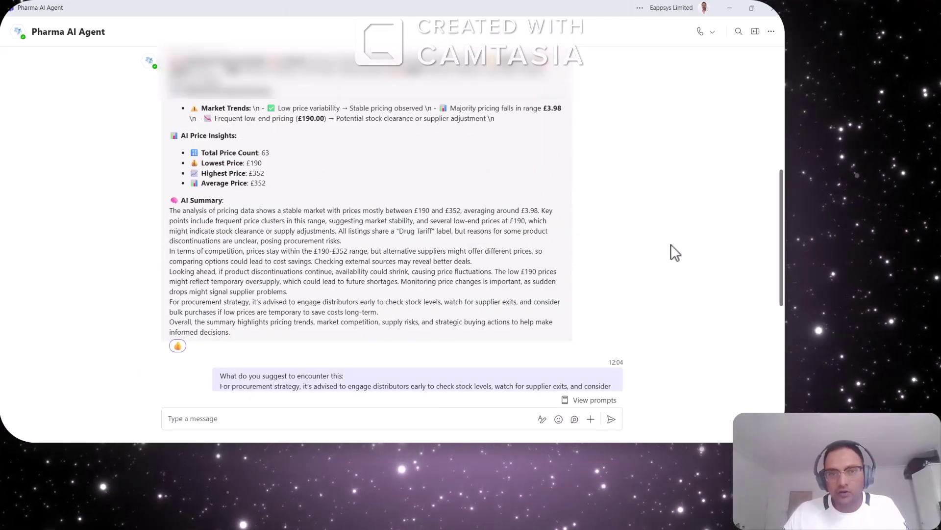
scroll(672, 245, down, 4)
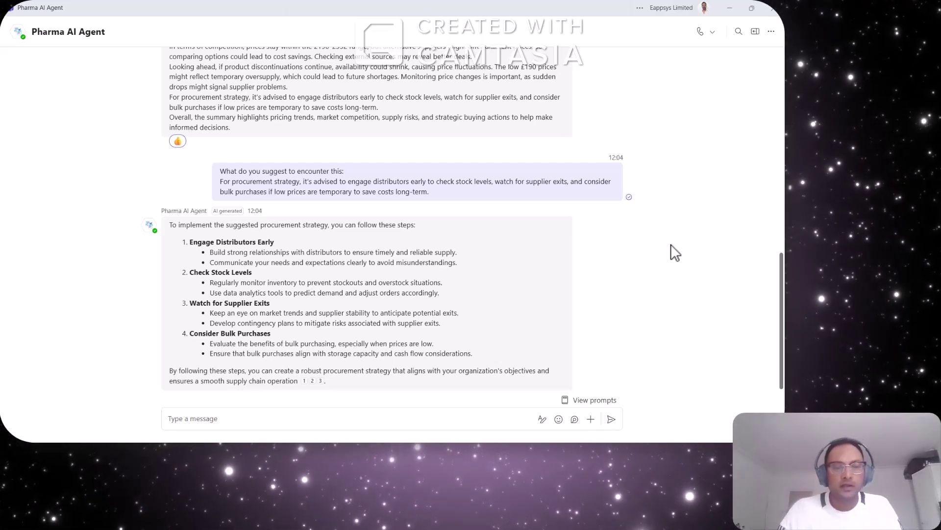
Switch to the AI powered Pharma Agent document in Word, read the Shortage and Issue Intelligence objectives and return to the agent chat.
key(alt+Tab)
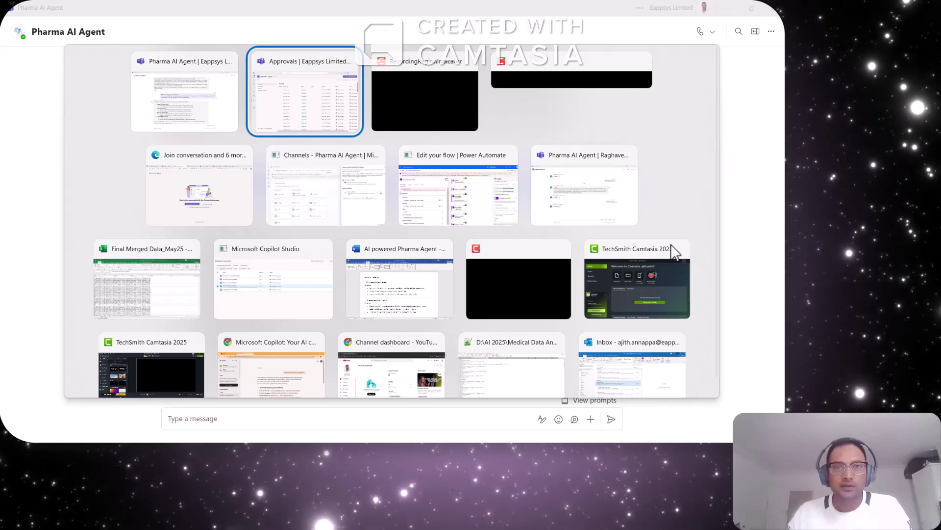
key(alt+Tab)
key(alt+Tab)
key(alt+Tab)
key(alt+Tab)
key(alt+Tab)
key(alt+Tab)
key(alt+Tab)
key(alt+Tab)
key(alt+Tab)
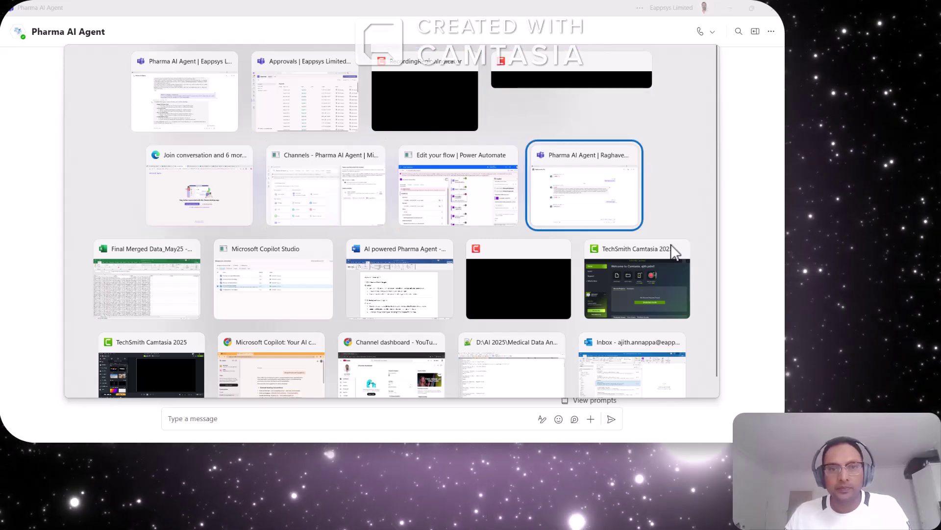
scroll(456, 210, down, 3)
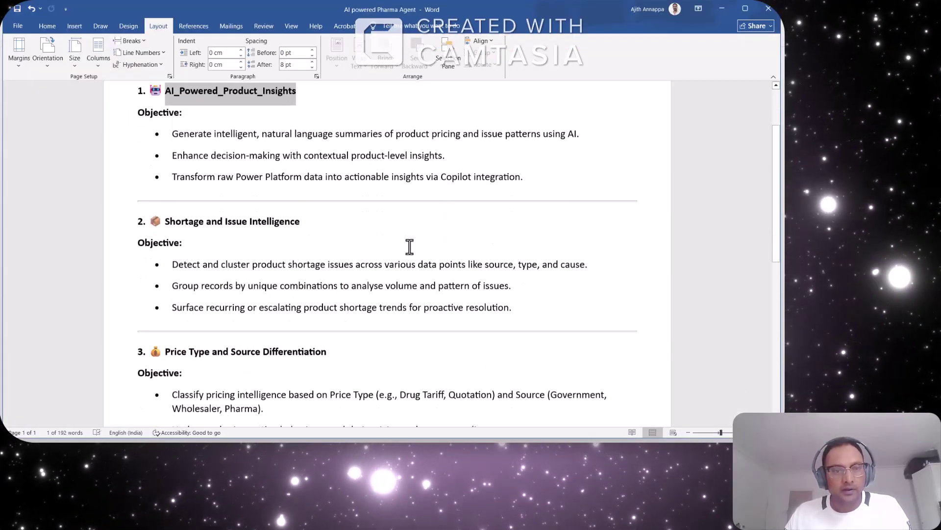
drag(316, 198, 149, 199)
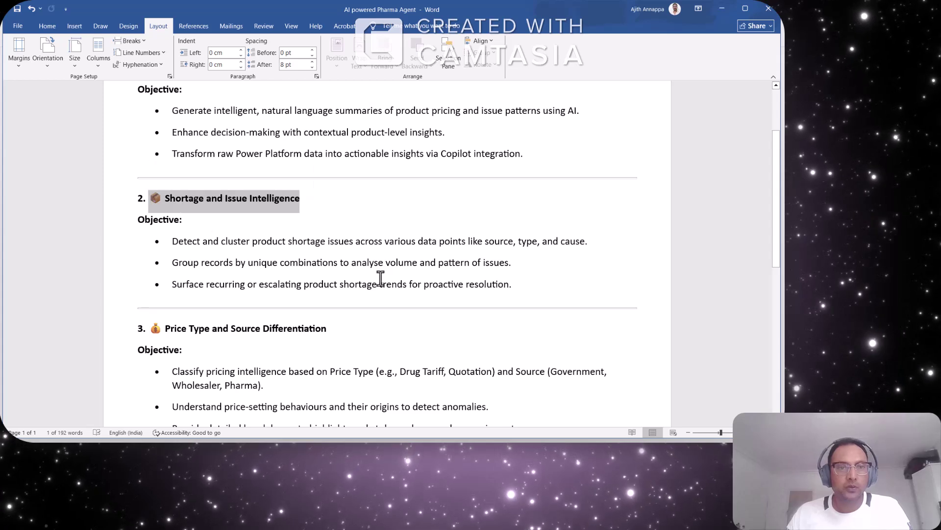
click(312, 262)
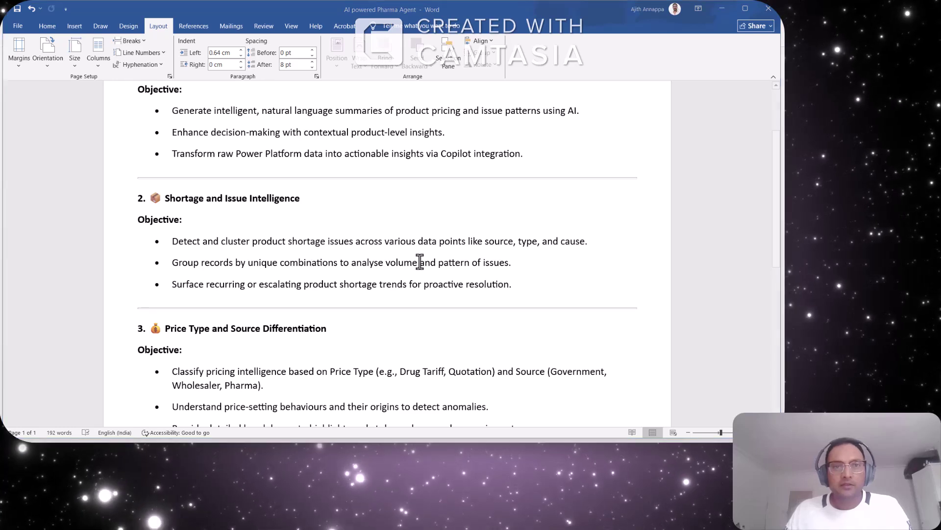
key(alt+Tab)
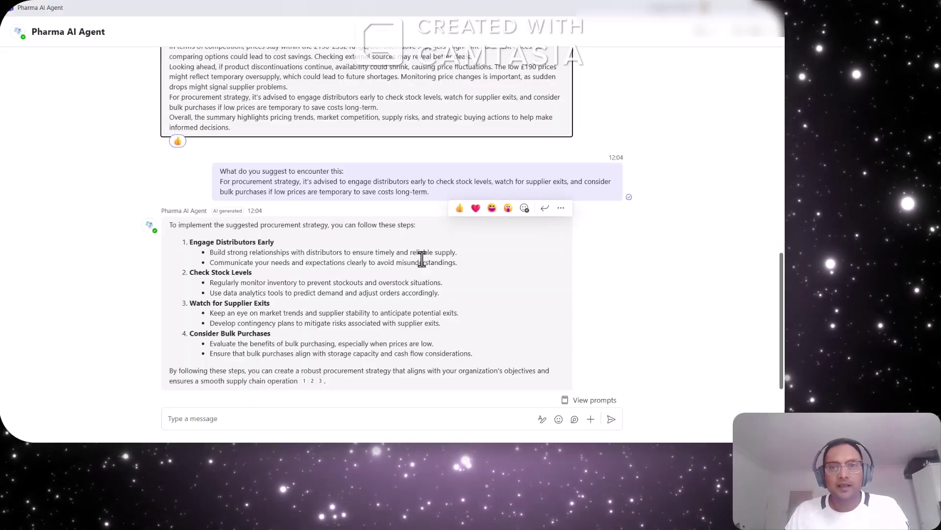